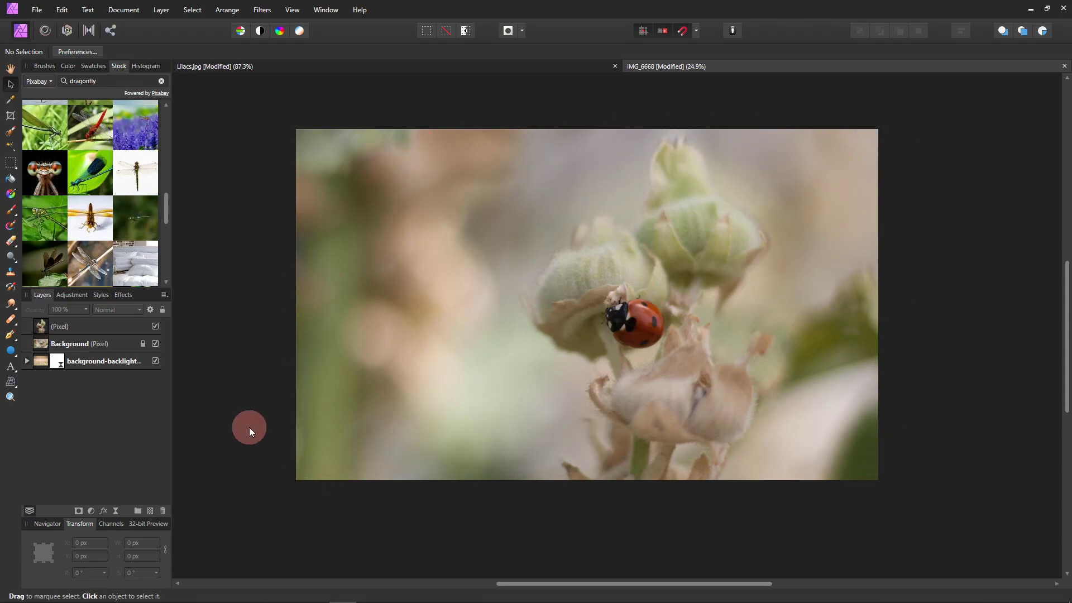
Step: Hide the Background layer so the ladybug sits over the blurred backlit meadow
left_click(155, 344)
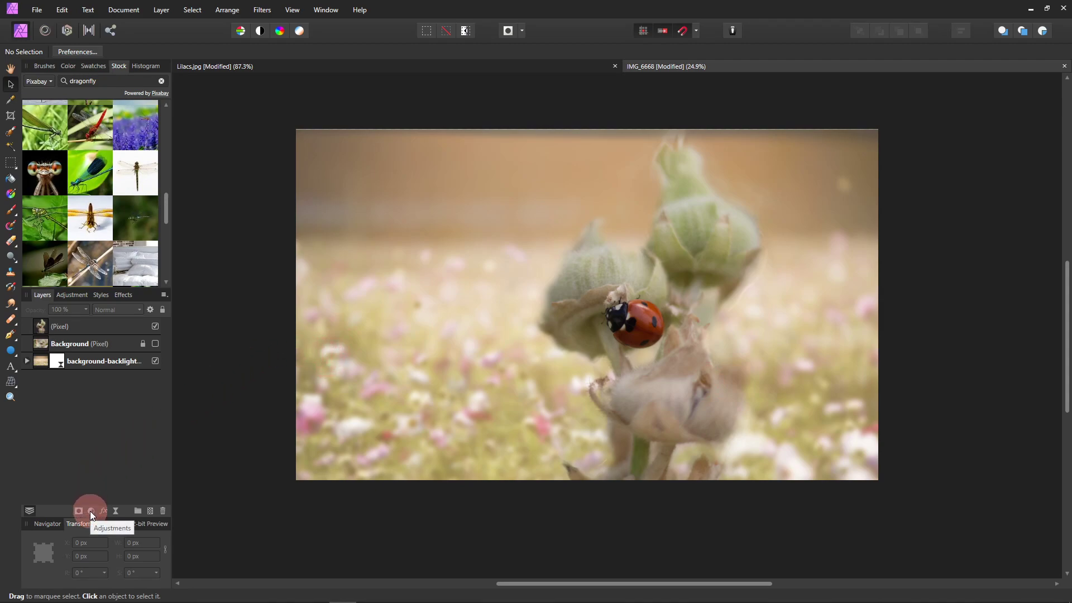
Step: Add a Gradient Map adjustment from the Layer menu and nest it into the ladybug Pixel layer
left_click(160, 10)
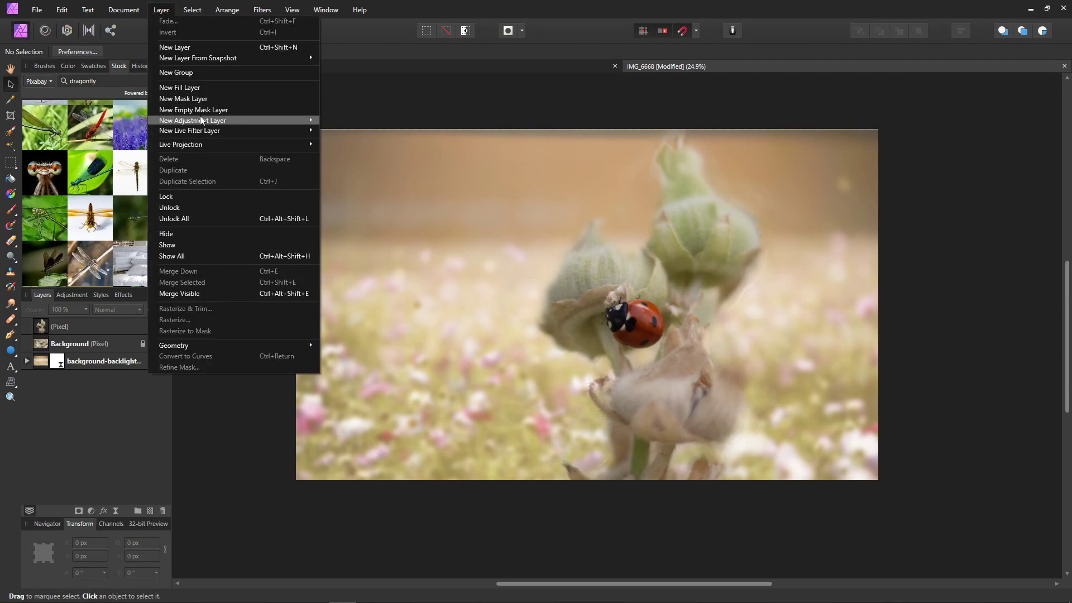
mouse_move(201, 120)
left_click(373, 224)
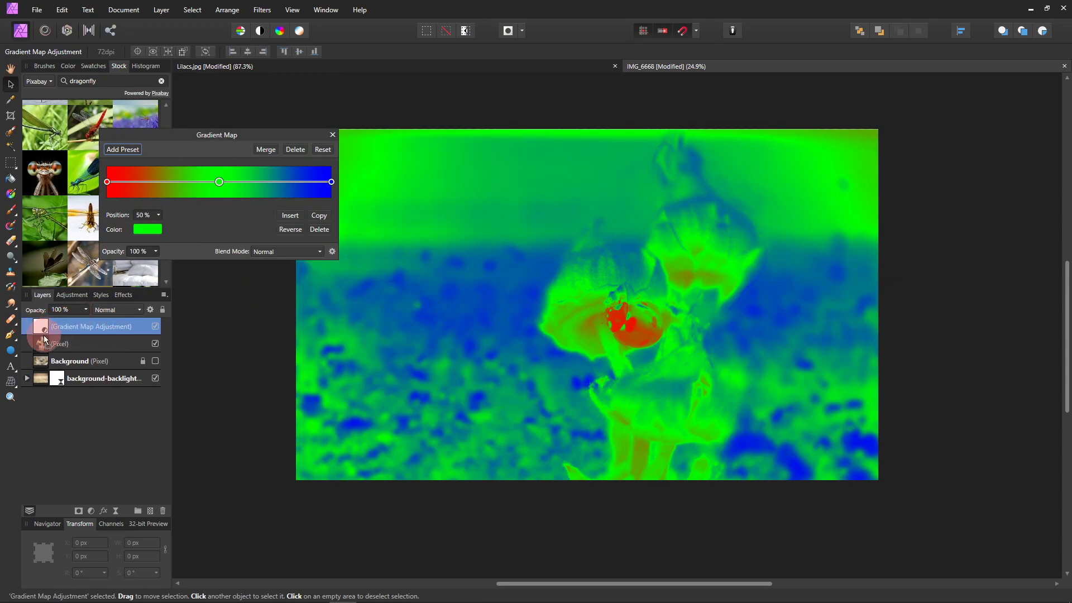
left_click_drag(48, 345, 48, 343)
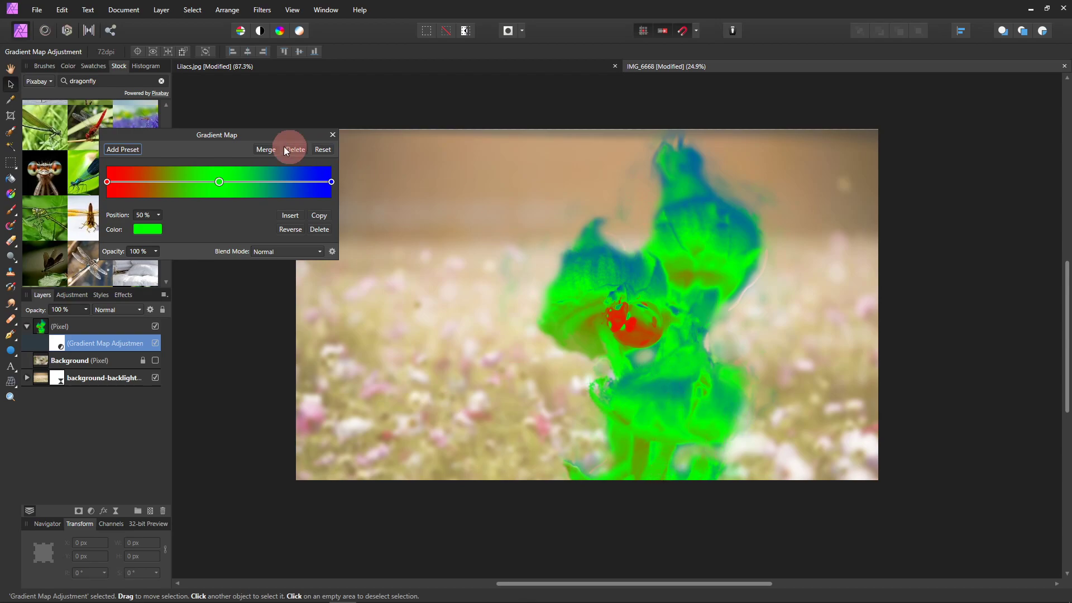
Step: Set the gradient's left stop to a brown sampled from the flower-field photo
left_click_drag(230, 134, 343, 167)
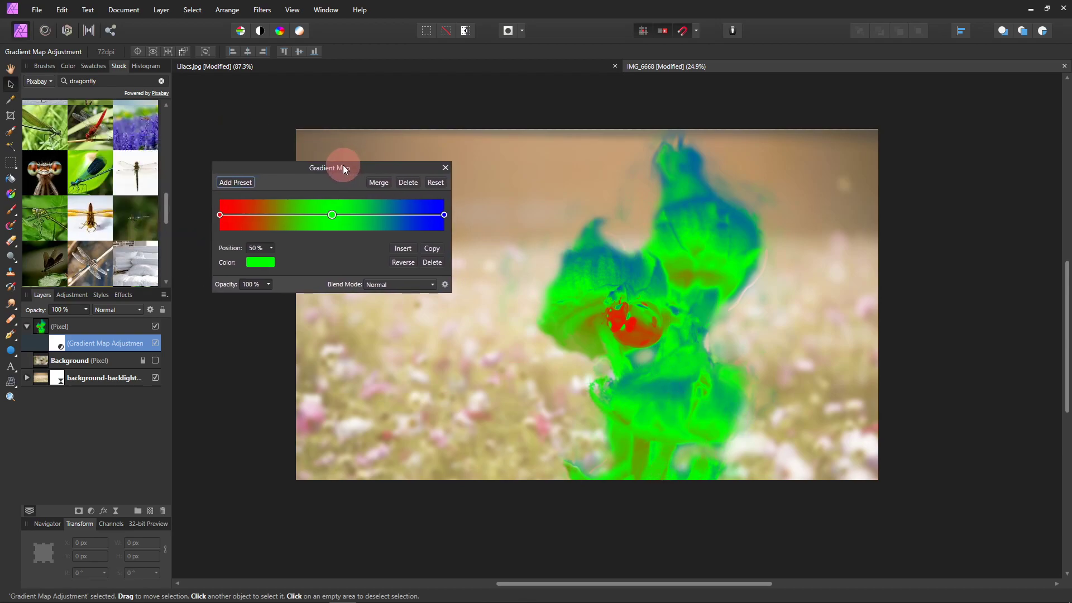
left_click(223, 220)
left_click(220, 218)
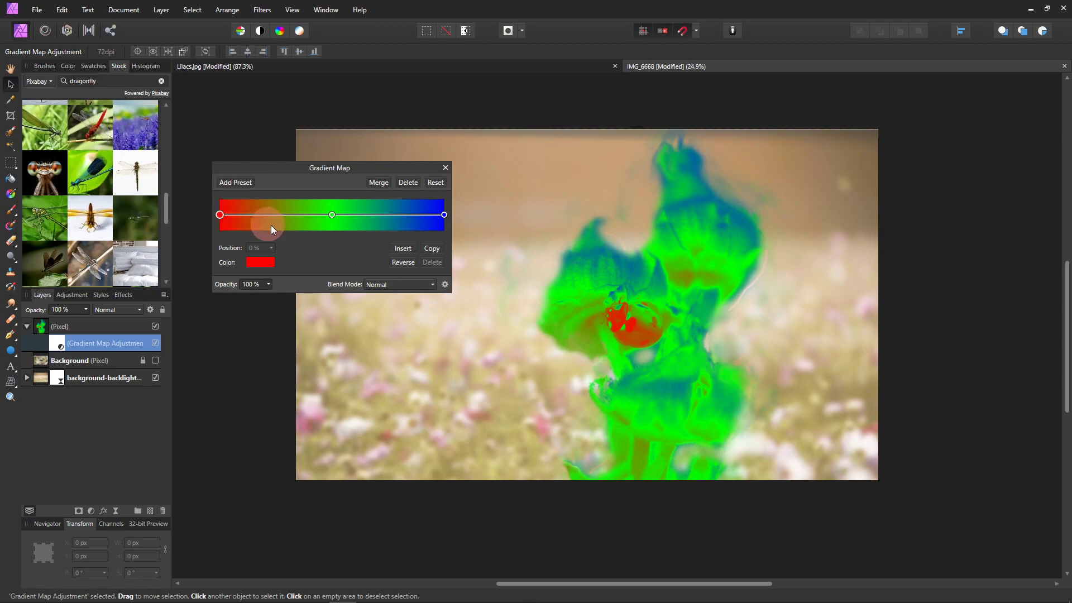
left_click(258, 263)
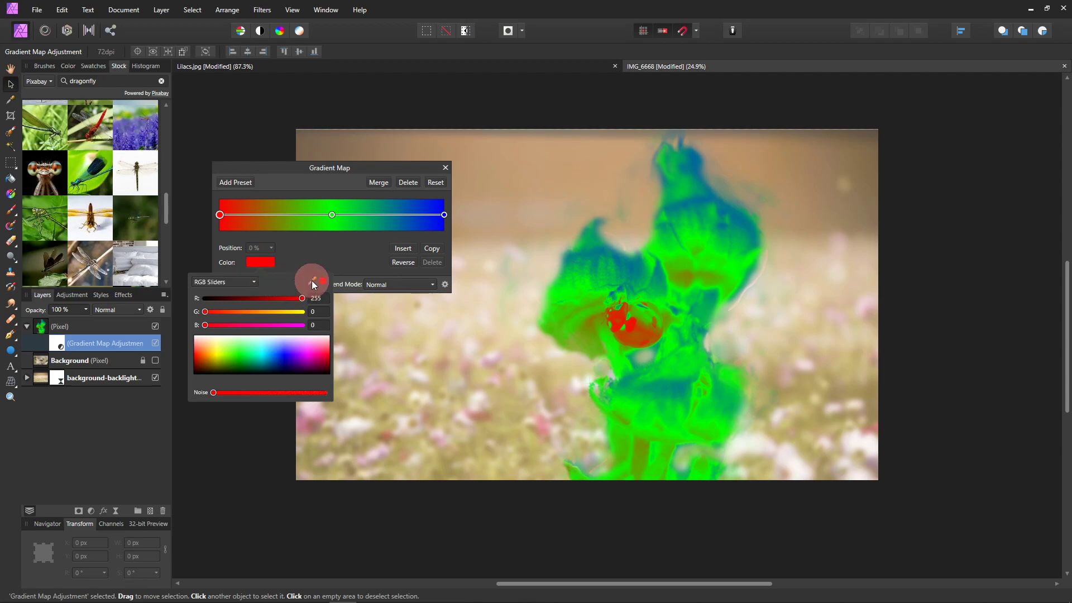
left_click_drag(311, 280, 859, 138)
left_click(324, 281)
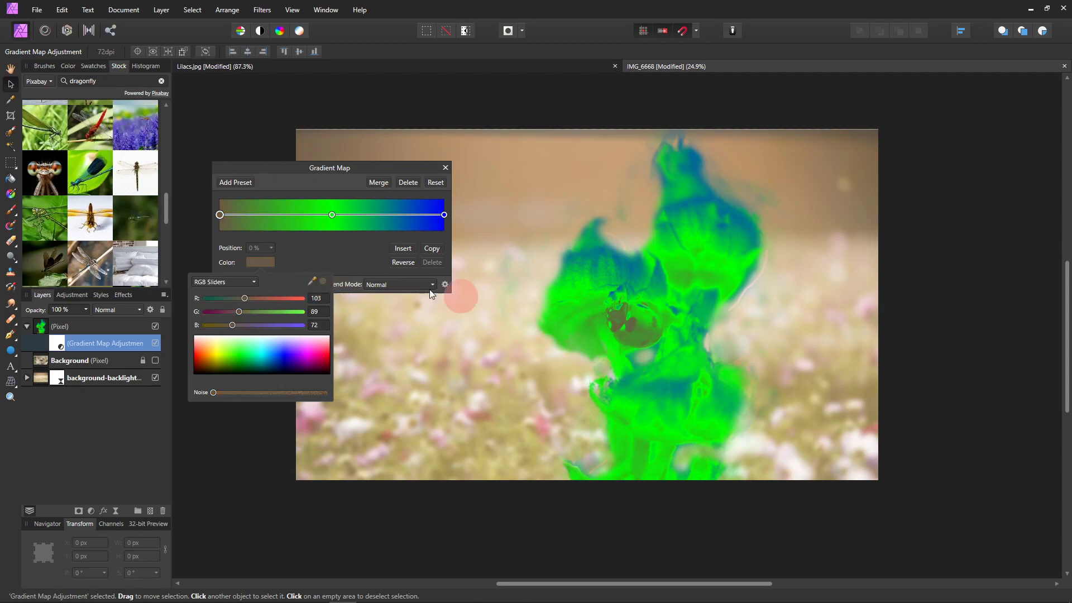
Step: Set the middle stop to a tan sampled from the photo
left_click(332, 216)
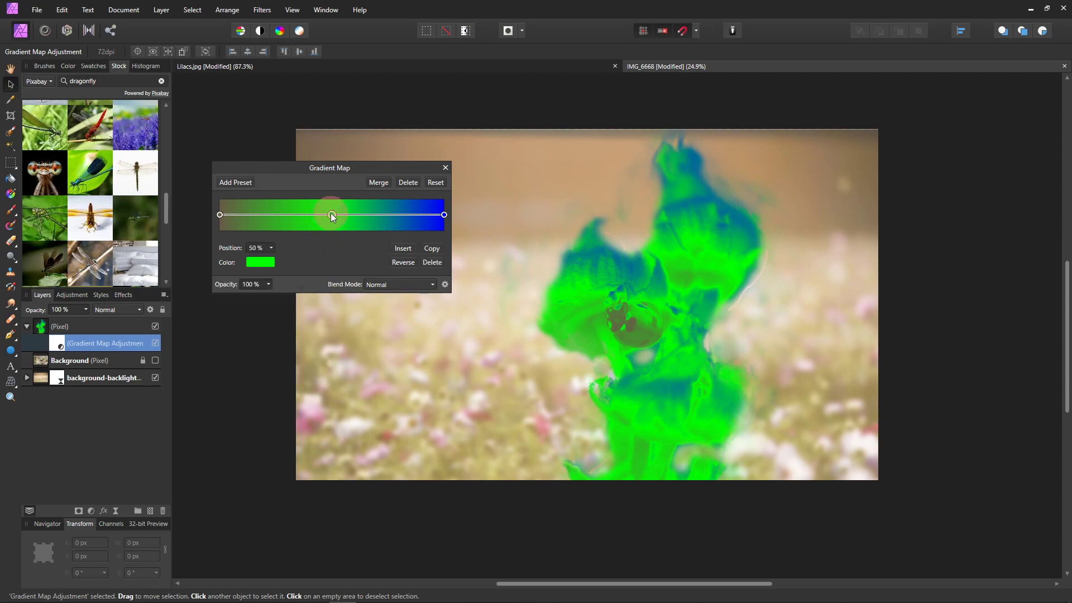
left_click(284, 260)
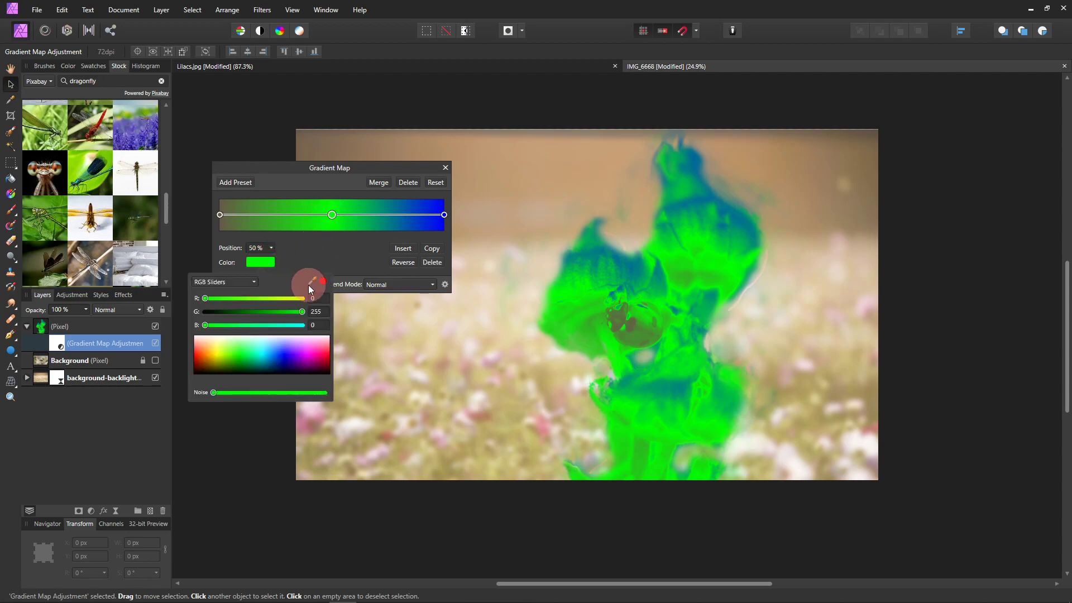
left_click_drag(312, 281, 510, 413)
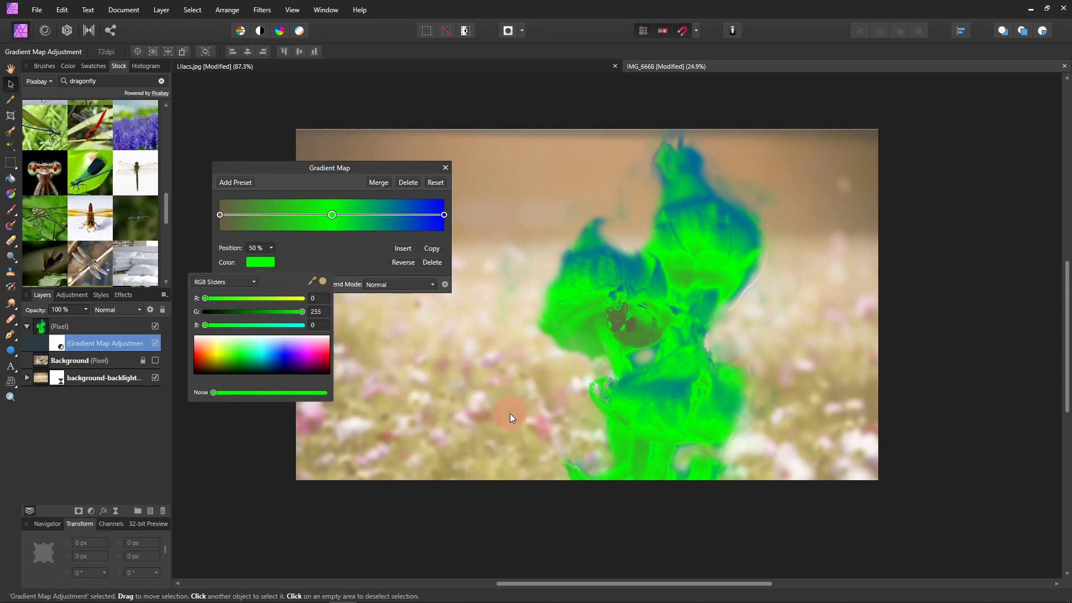
left_click(323, 284)
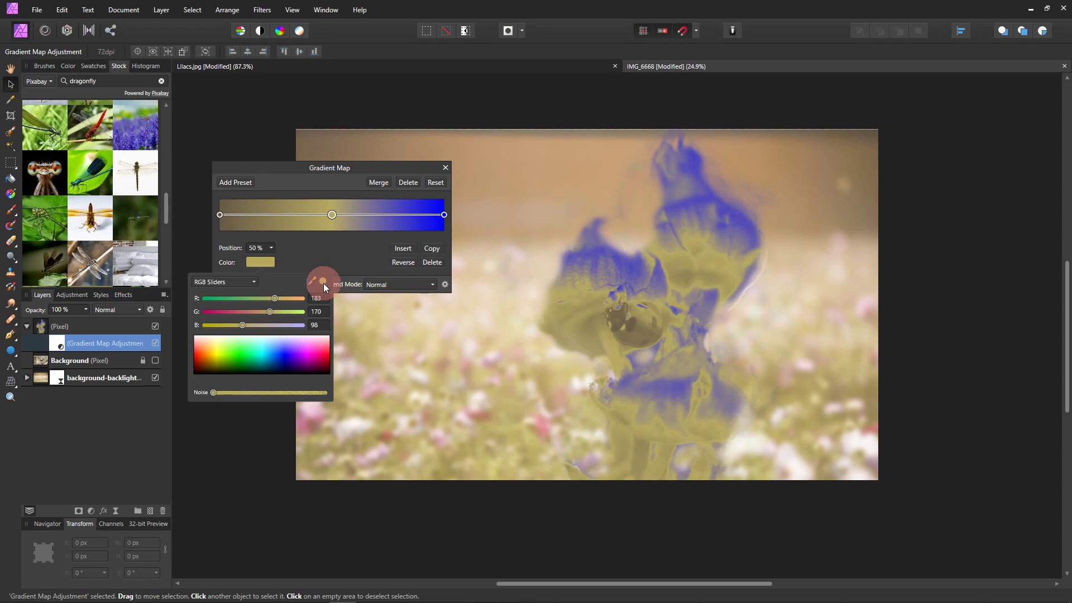
Step: Set the right stop to a pale cream sampled from the photo
left_click(444, 215)
left_click(443, 215)
left_click(259, 262)
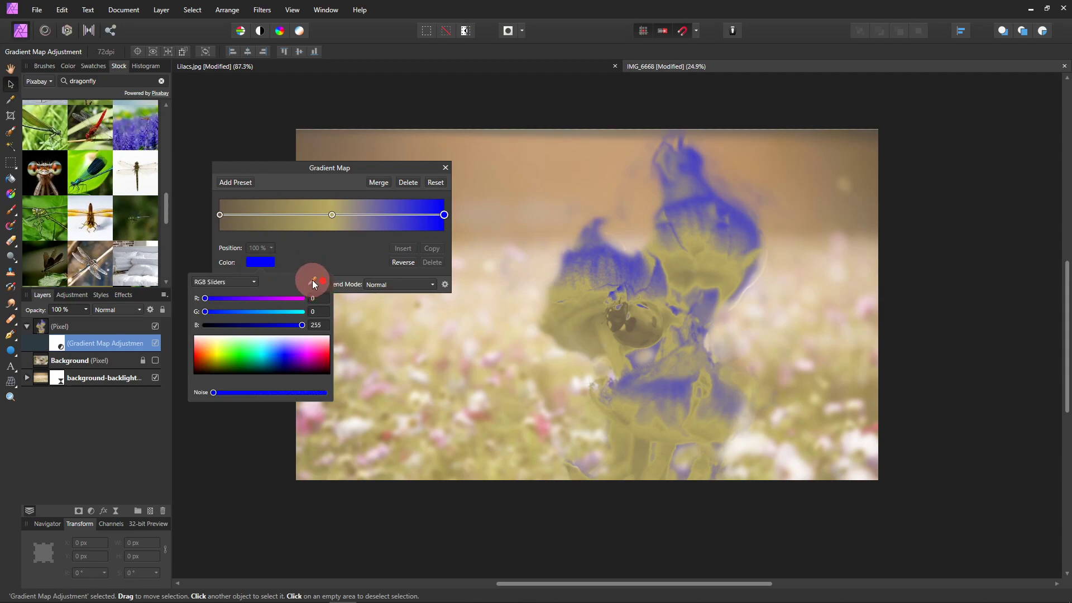
left_click_drag(313, 280, 795, 461)
left_click(436, 208)
left_click(322, 281)
left_click(329, 254)
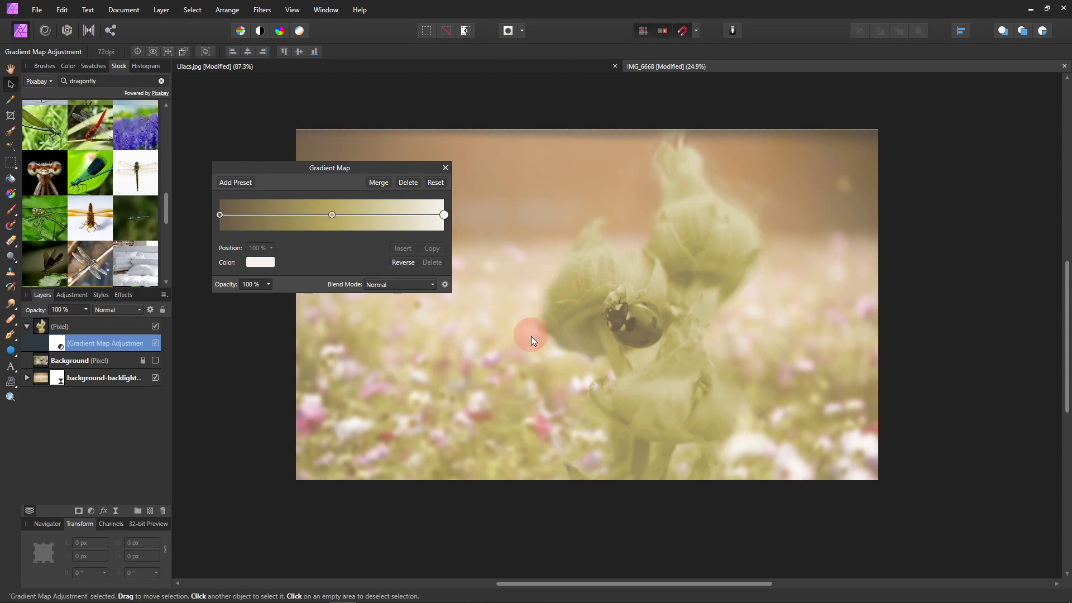
Step: Switch the Gradient Map's blend mode to Soft Light and toggle it to compare
left_click(433, 287)
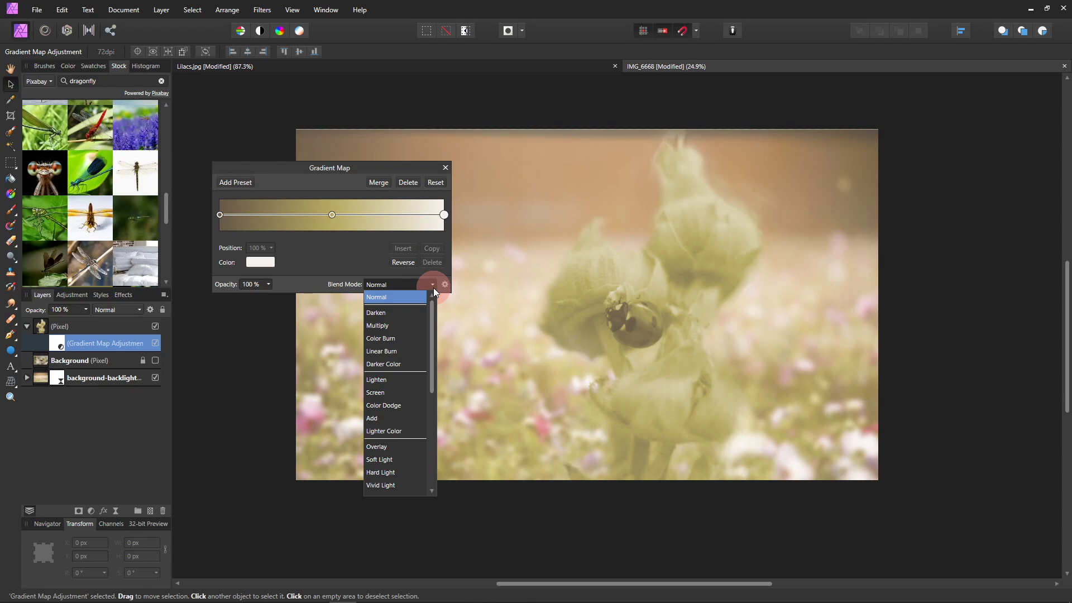
left_click(388, 459)
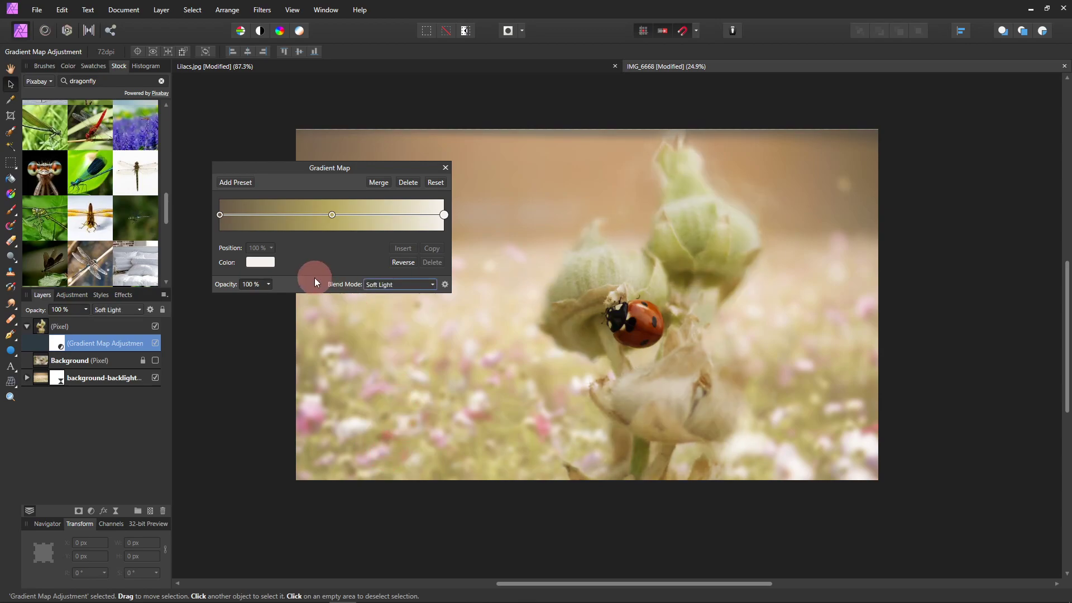
left_click(156, 343)
Step: Shift the gradient's middle stop left to about 43%
left_click_drag(353, 169, 274, 221)
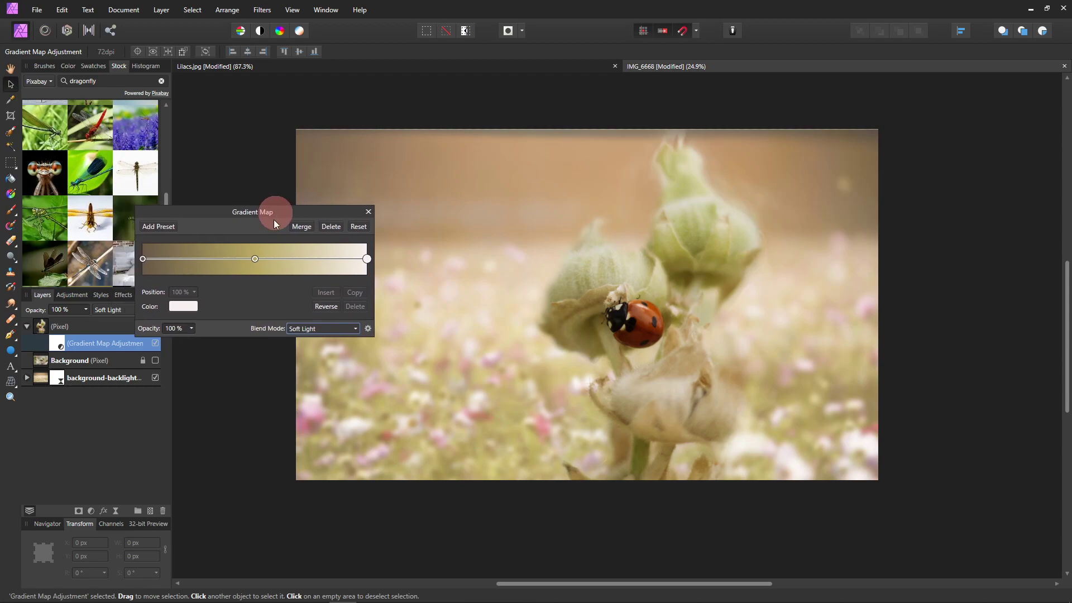
left_click(191, 329)
mouse_move(192, 337)
left_mouse_down()
mouse_move(136, 334)
mouse_move(195, 337)
left_mouse_up()
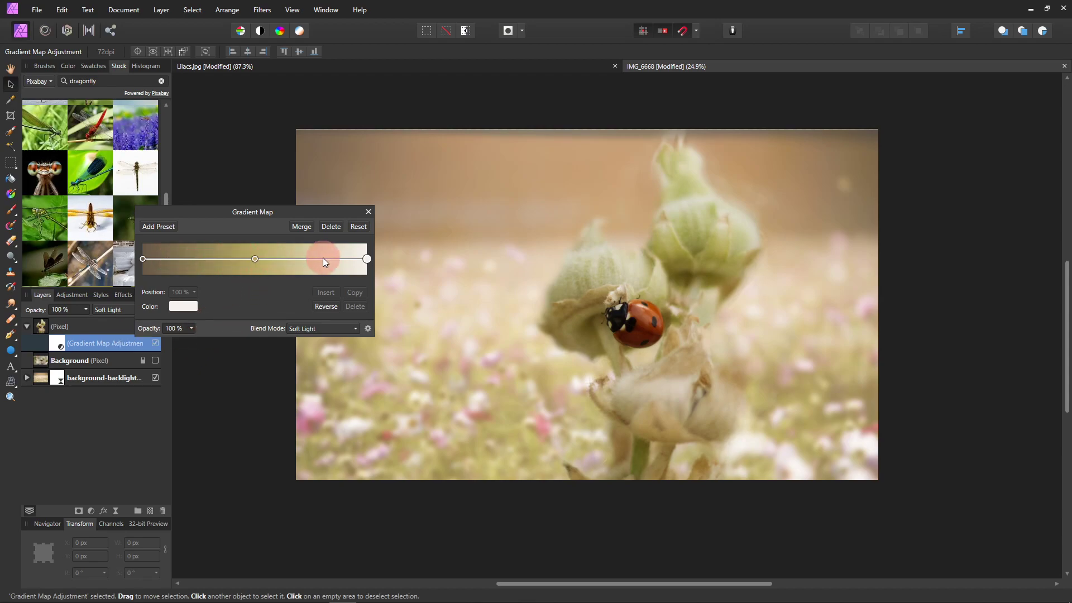
left_click(255, 259)
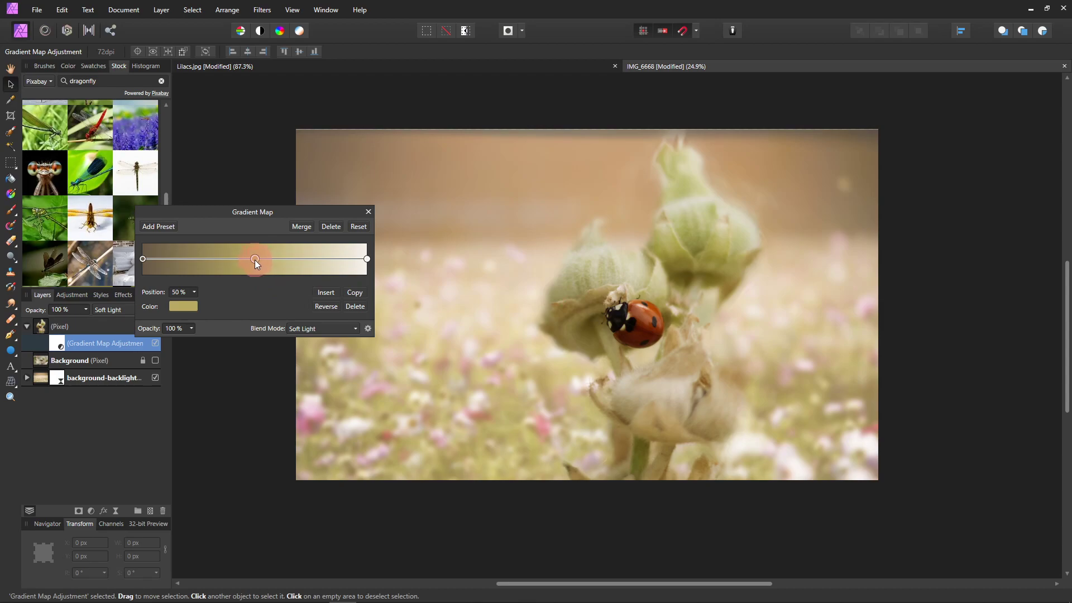
mouse_move(257, 263)
left_mouse_down()
mouse_move(300, 268)
mouse_move(214, 266)
mouse_move(242, 270)
left_mouse_up()
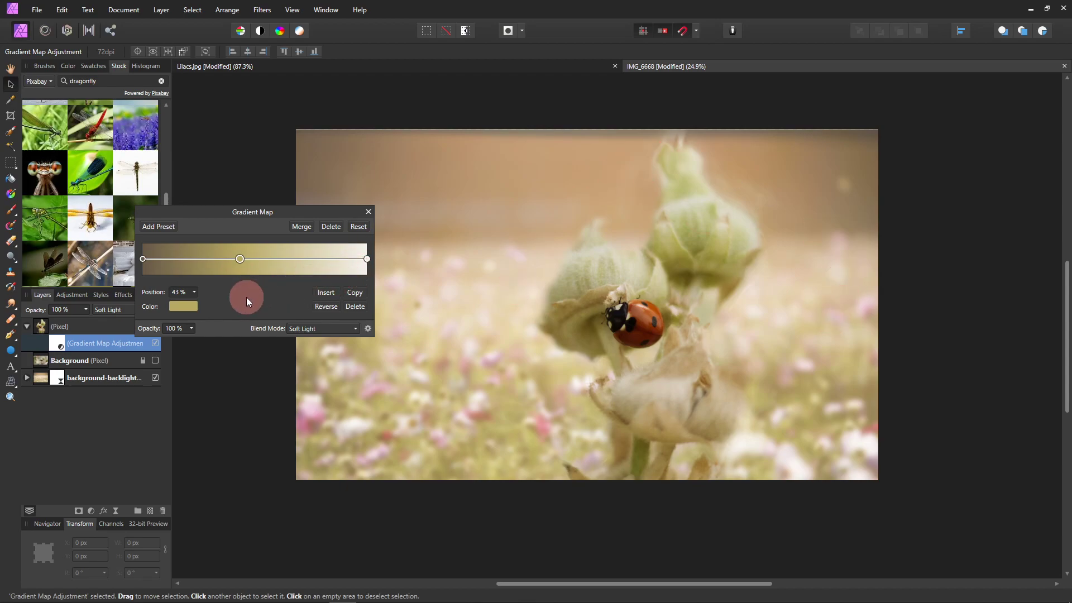
Step: Add a new mustard stop at about 14% and close the Gradient Map settings
left_click(174, 259)
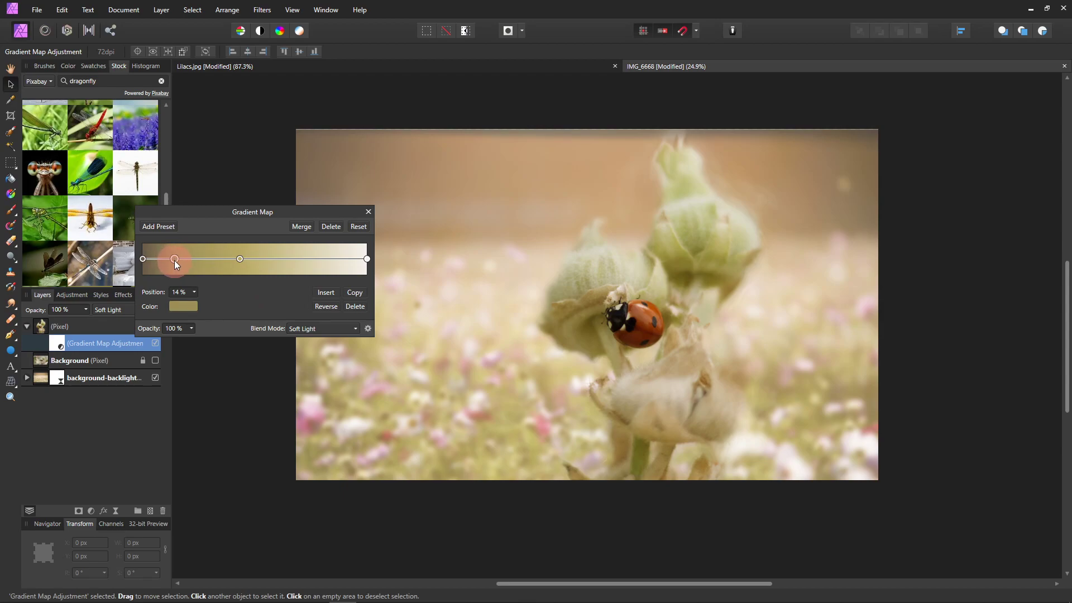
left_click_drag(175, 260, 157, 261)
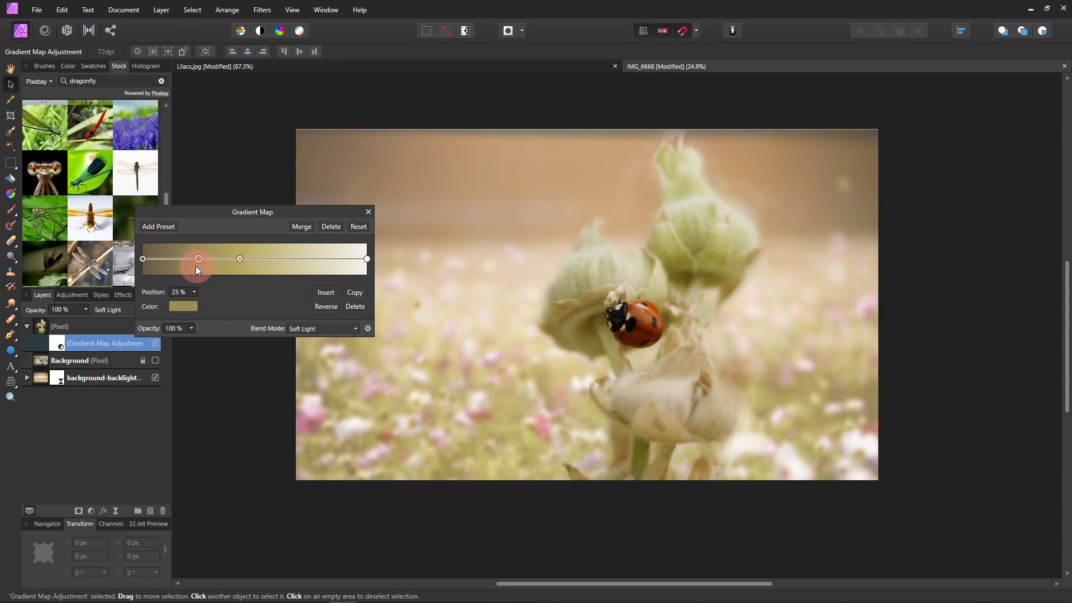
left_click_drag(195, 265, 174, 259)
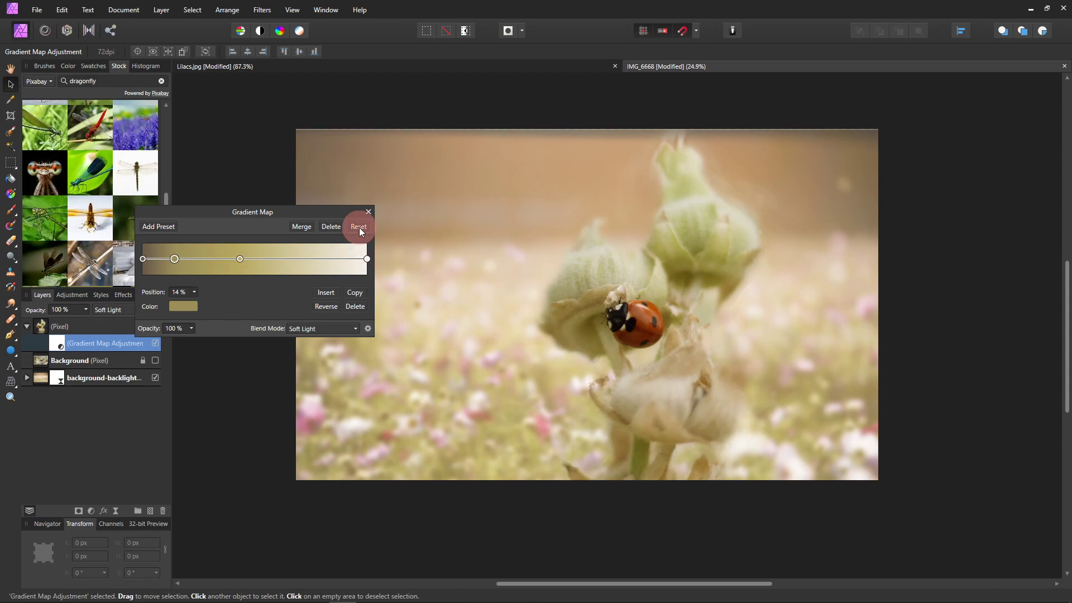
left_click(369, 213)
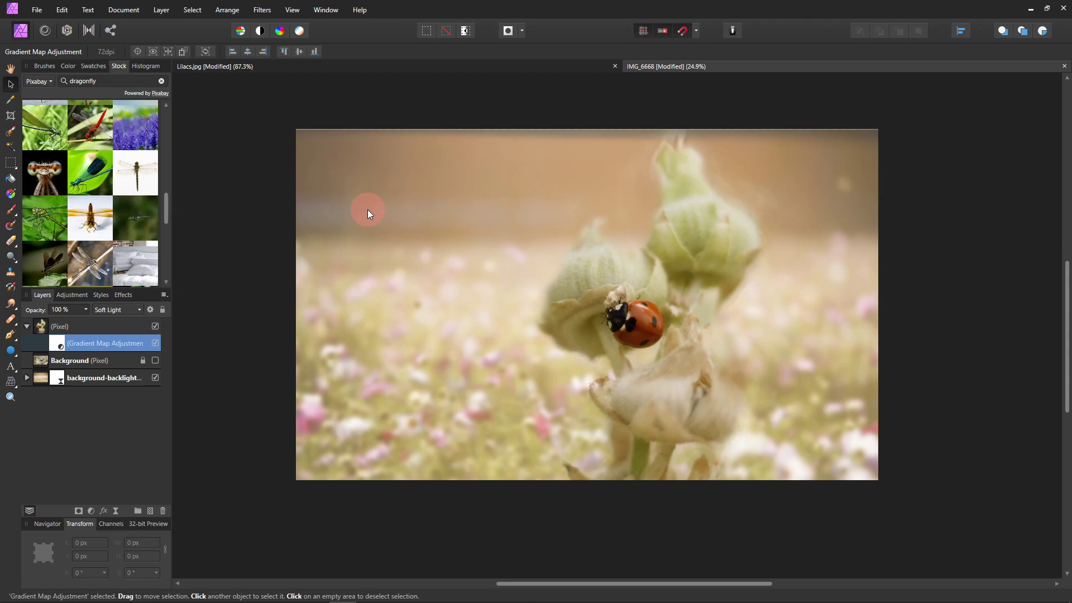
Step: In Lilacs.jpg, delete the old dragonfly cutout layer and bring the lilac photo into view
left_click(512, 65)
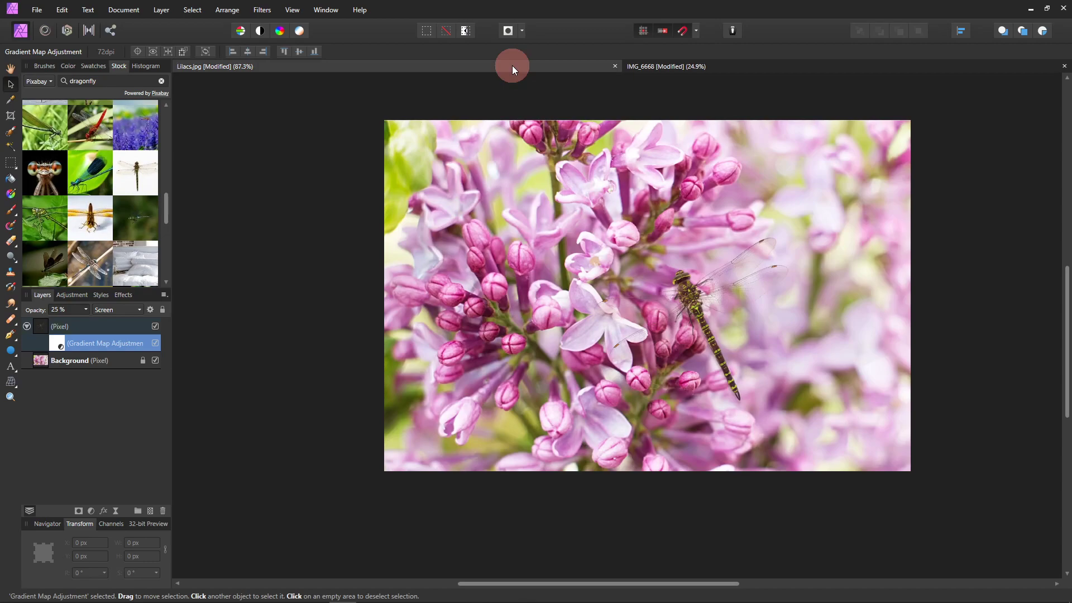
left_click(70, 324)
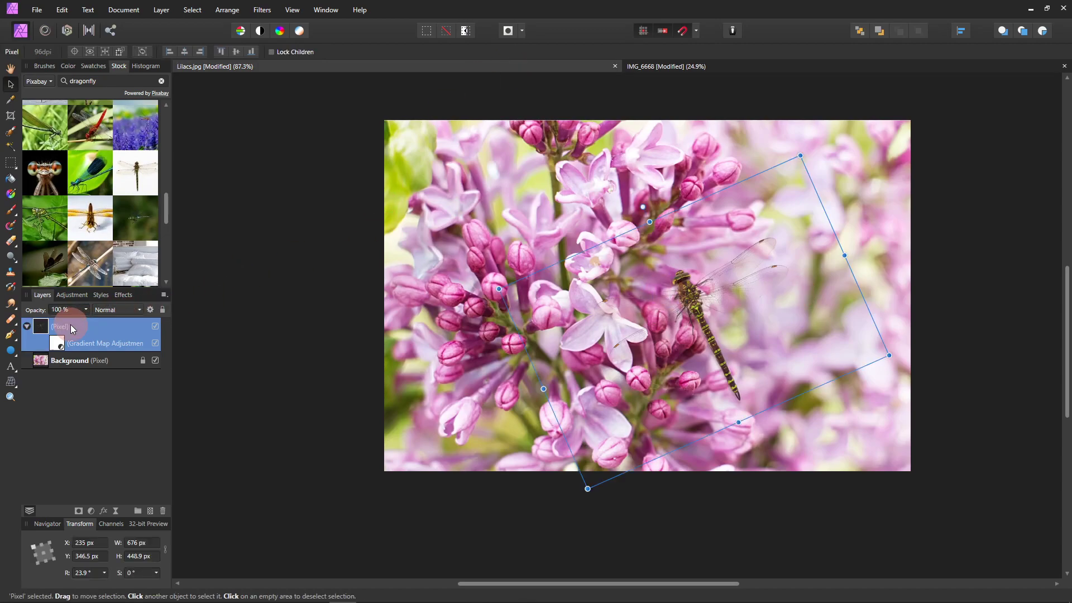
key("Delete")
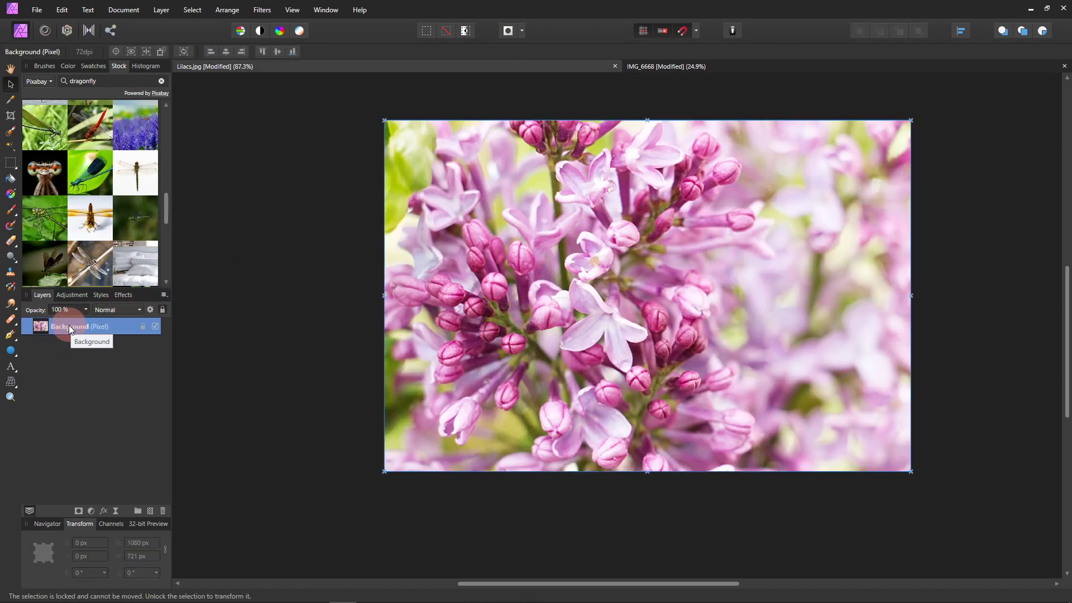
left_click(365, 400)
scroll(461, 398, "up", 1)
left_click_drag(600, 340, 516, 403)
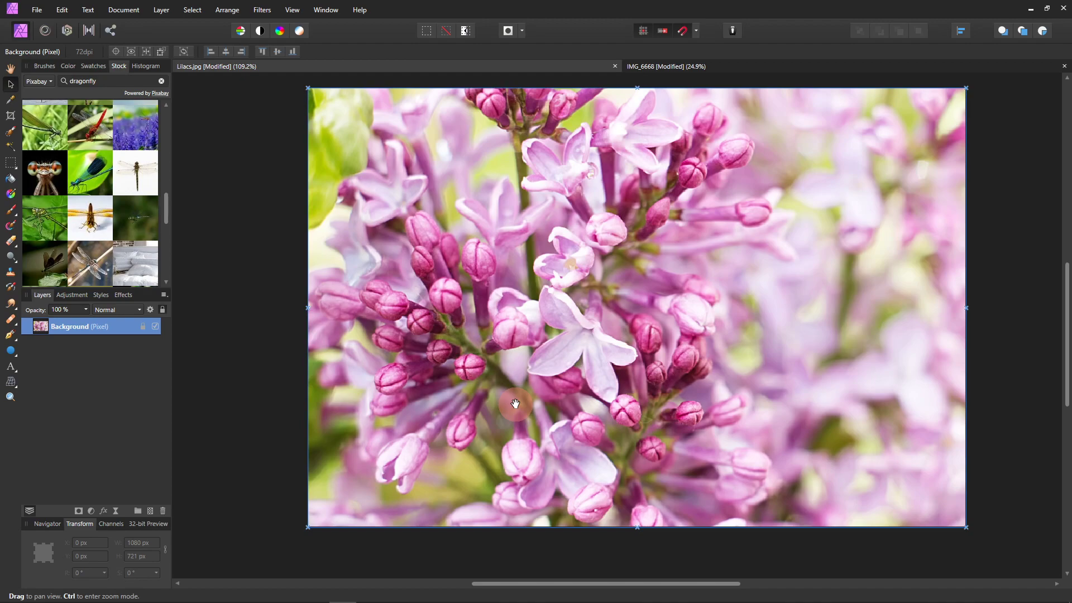
left_click(516, 405)
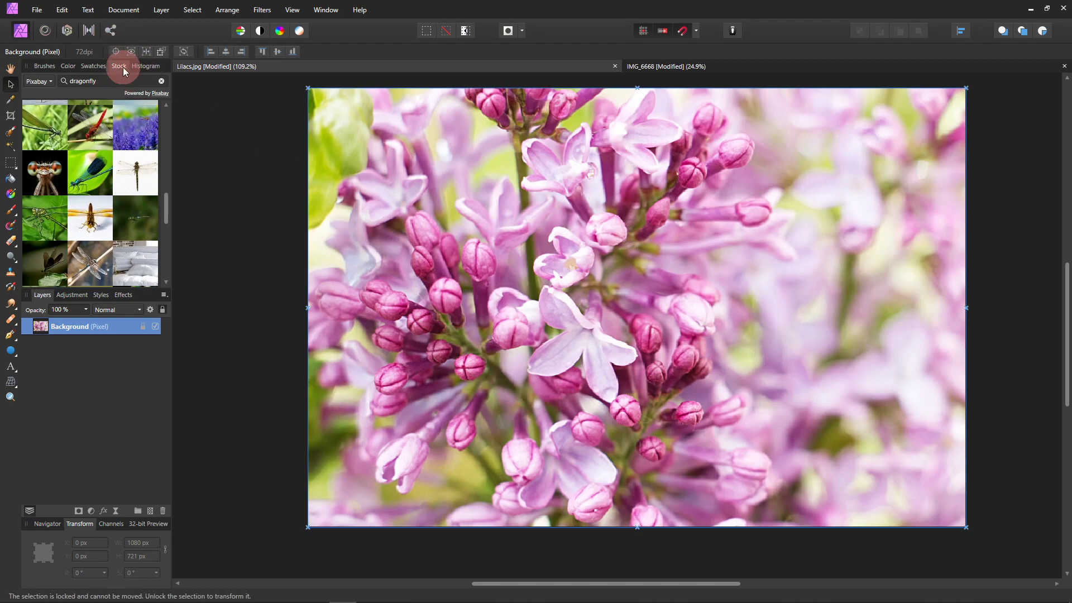
Step: Open the Stock panel with Pixabay as source and browse the dragonfly results
left_click(292, 10)
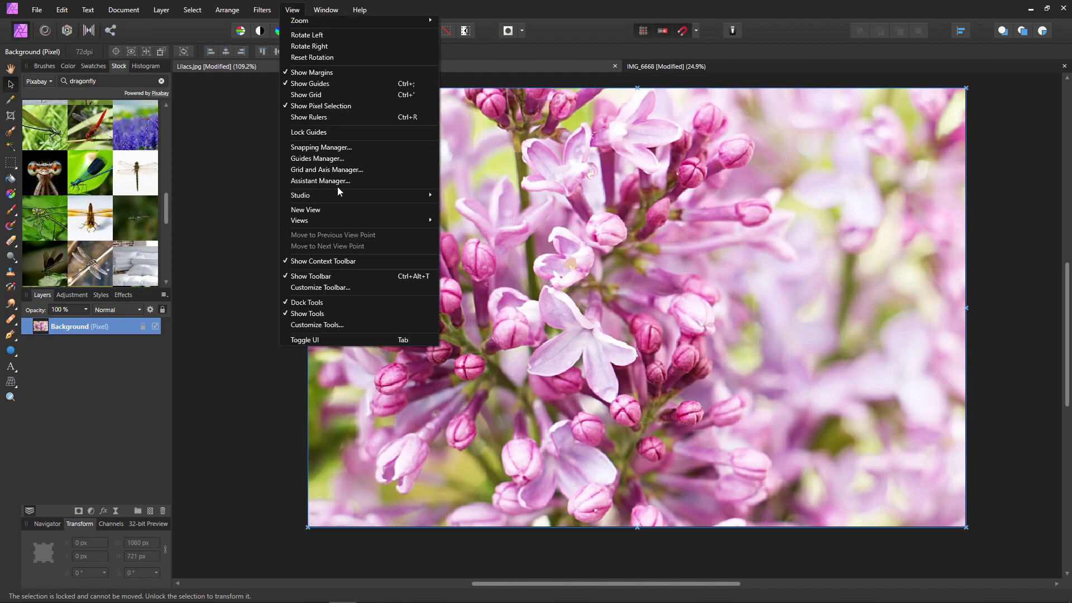
mouse_move(339, 196)
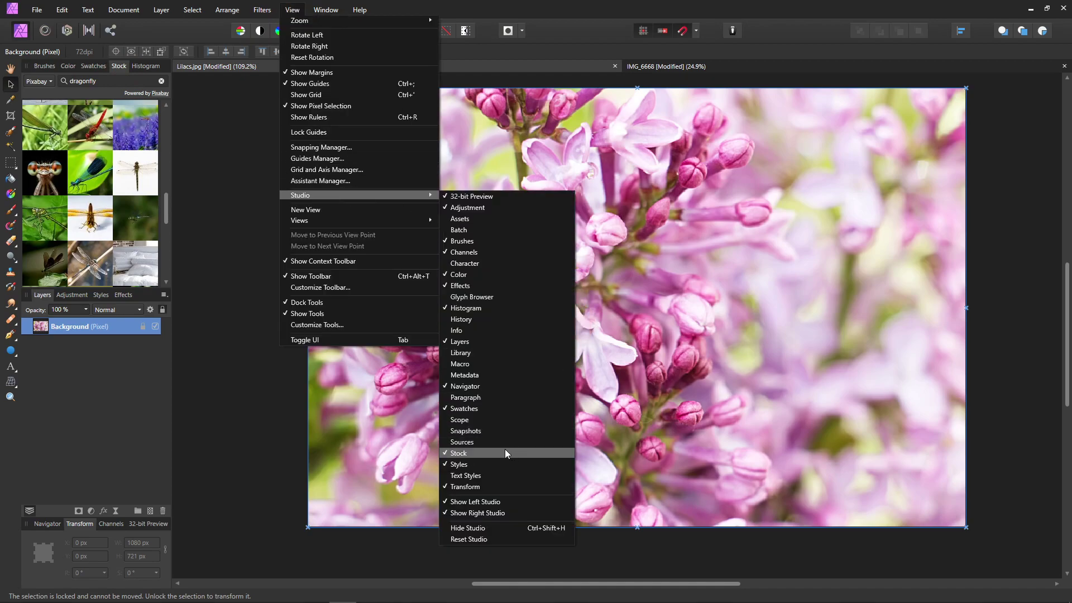
left_click(250, 259)
left_click(222, 206)
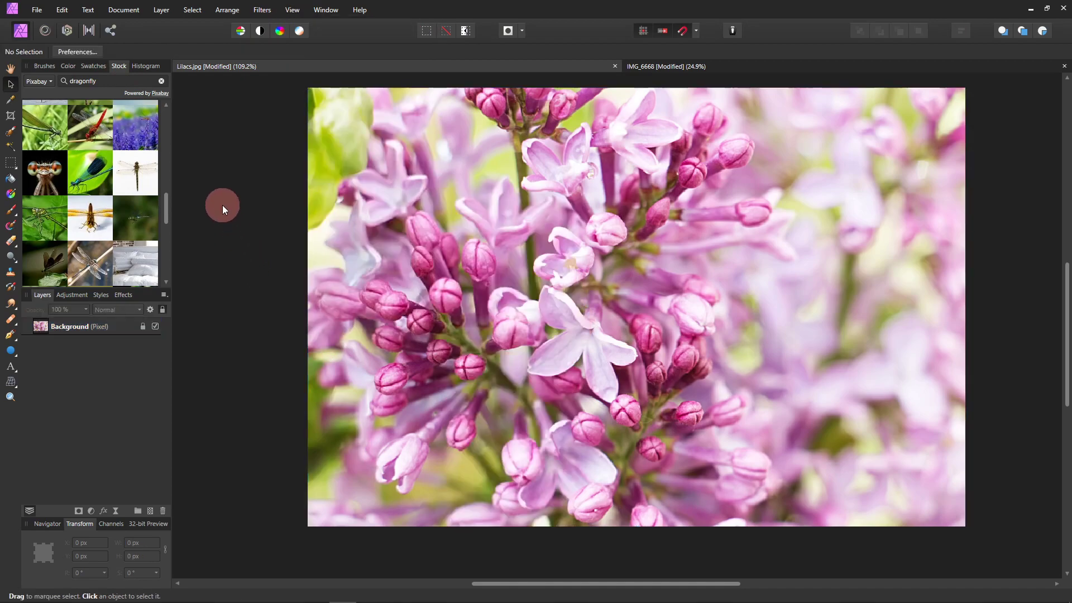
left_click(51, 82)
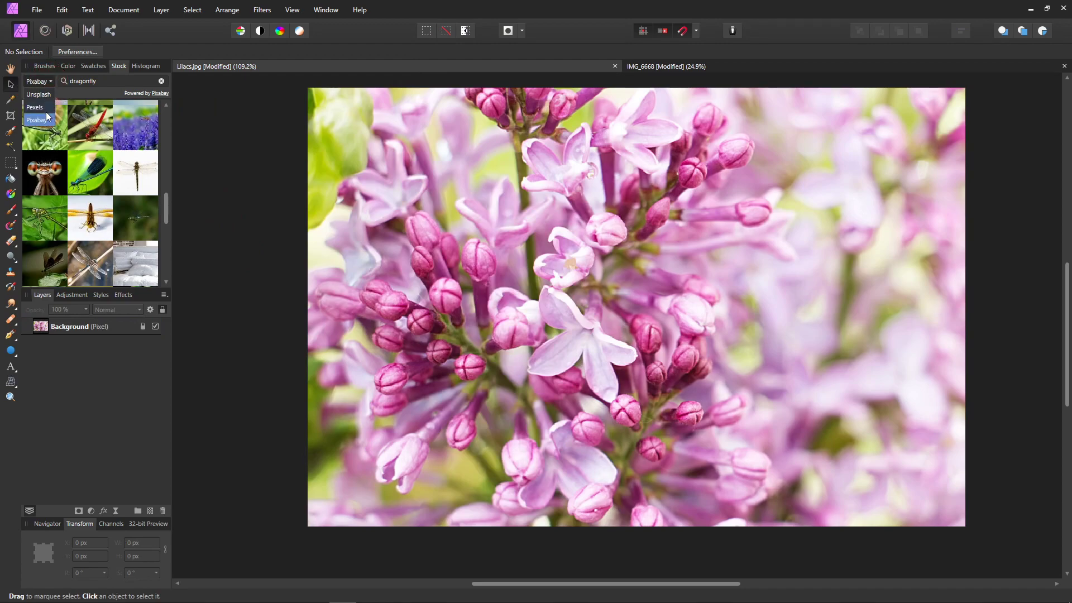
left_click(50, 79)
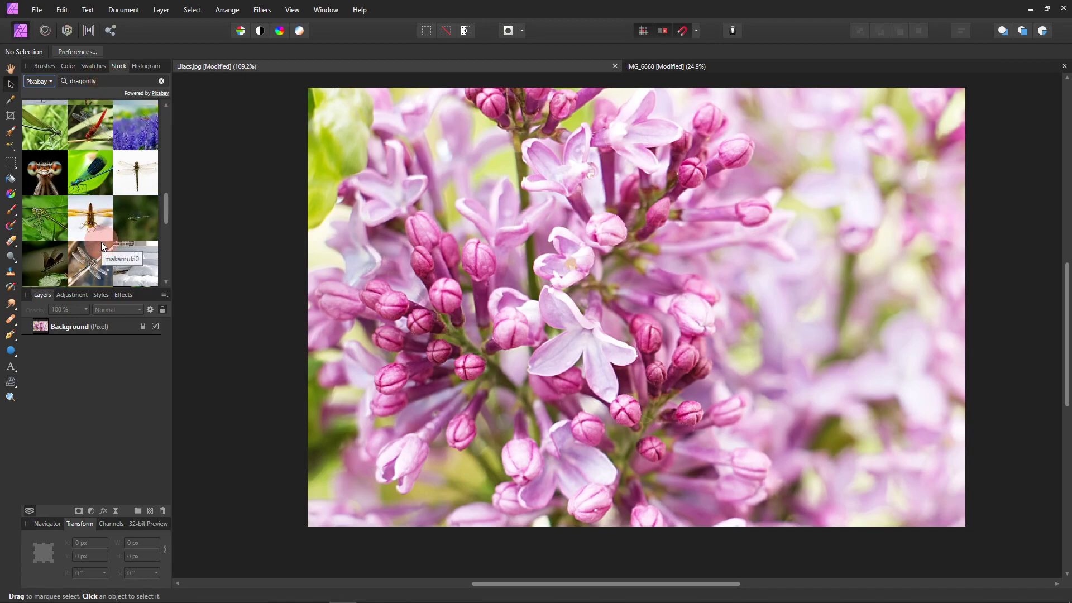
scroll(115, 203, "up", 3)
scroll(116, 204, "down", 2)
Step: Drag a Pixabay dragonfly photo onto the lilacs and shrink it over the centre
left_click_drag(143, 199, 535, 227)
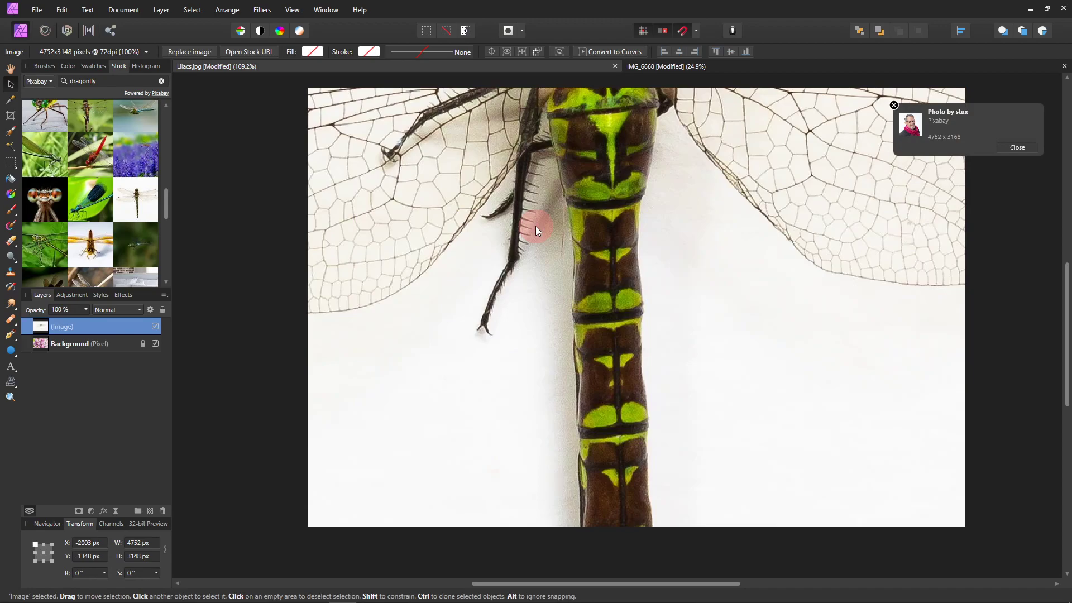
scroll(535, 226, "down", 8)
scroll(526, 272, "down", 1)
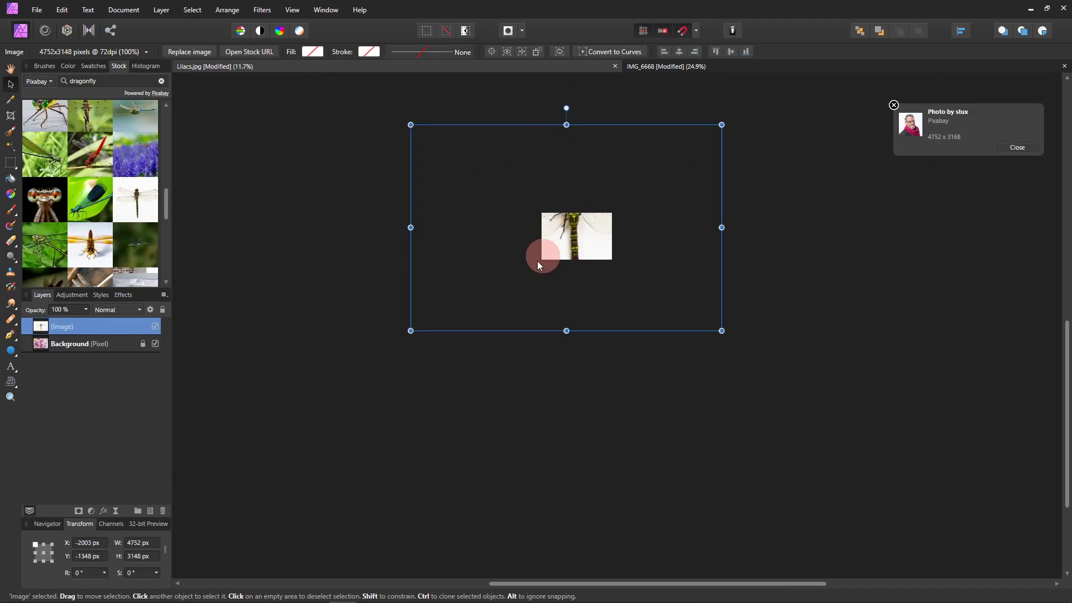
left_click_drag(410, 329, 578, 239)
scroll(577, 239, "up", 1)
scroll(577, 239, "up", 7)
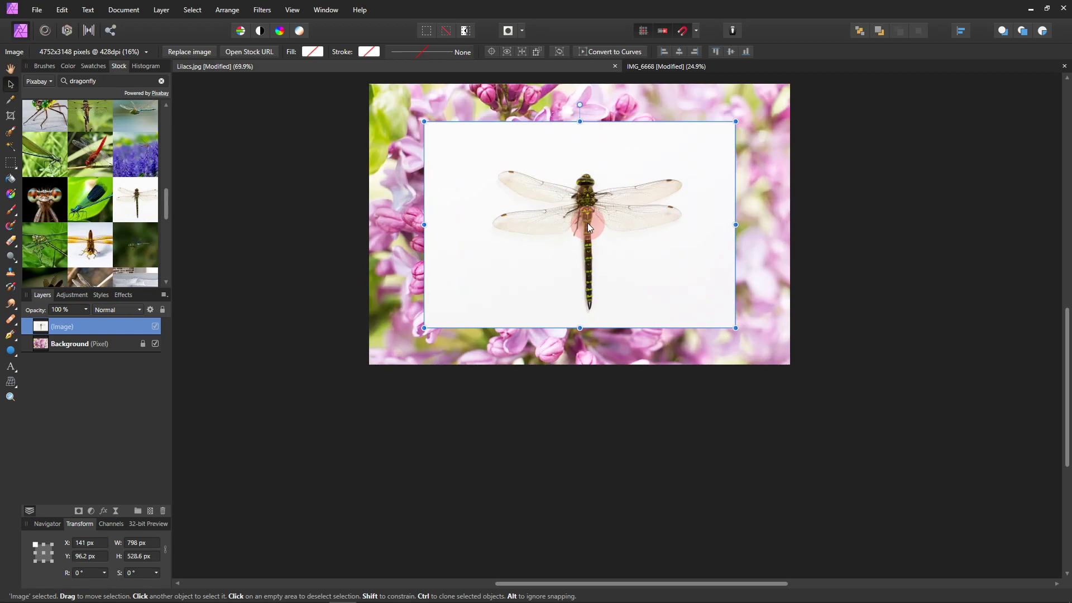
Step: Remove the dragonfly photo's white backdrop with Filters > Colors > Erase White Paper
left_click(262, 10)
mouse_move(284, 88)
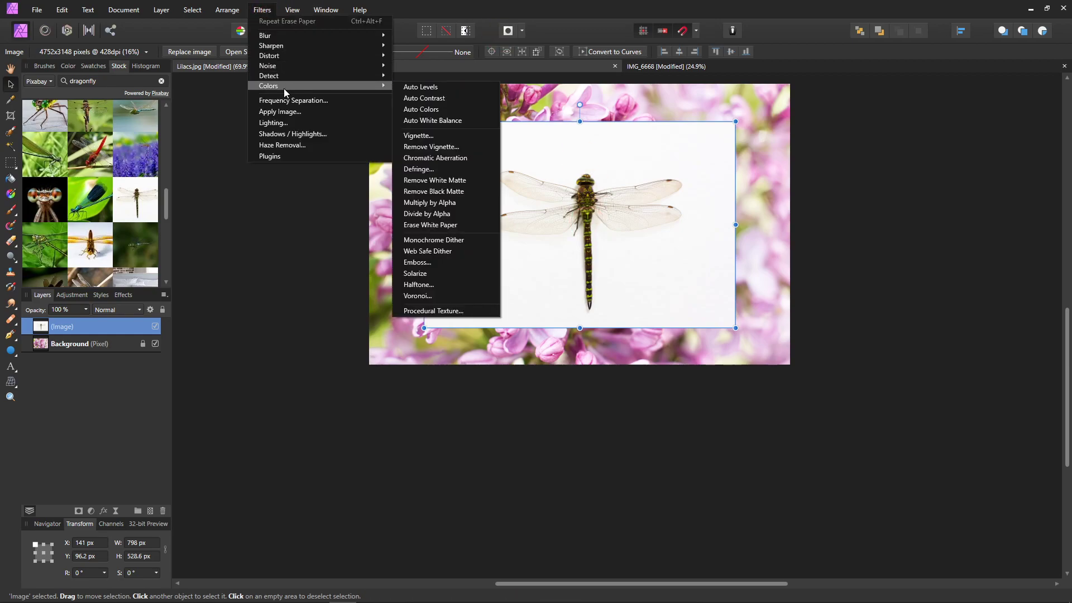
left_click(418, 224)
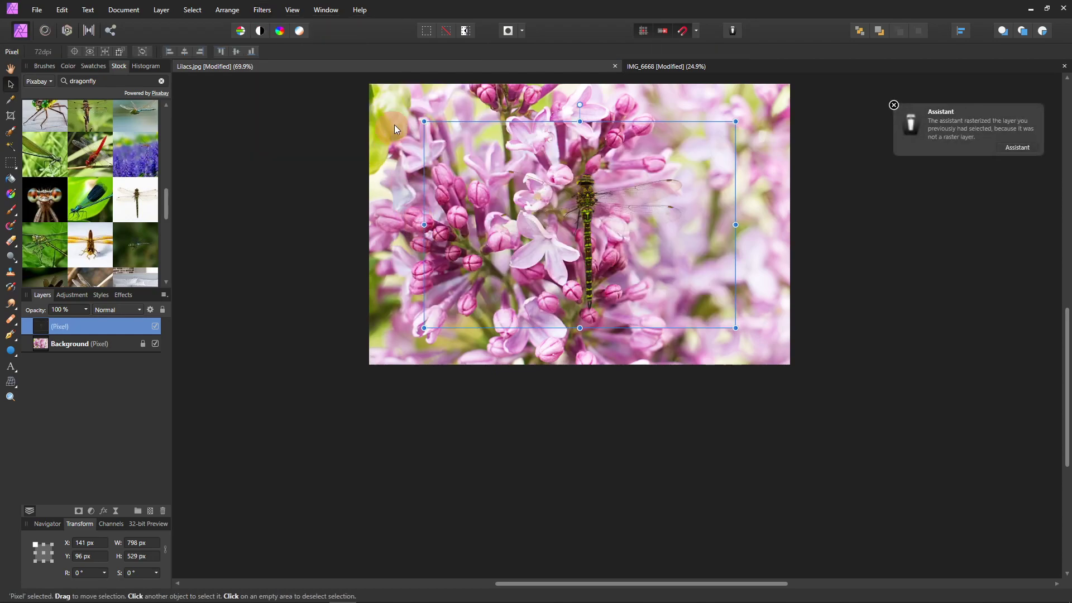
Step: Shrink the dragonfly to about 551×366 px, tilt it about 26° and move it onto the stem
left_click_drag(423, 123, 484, 161)
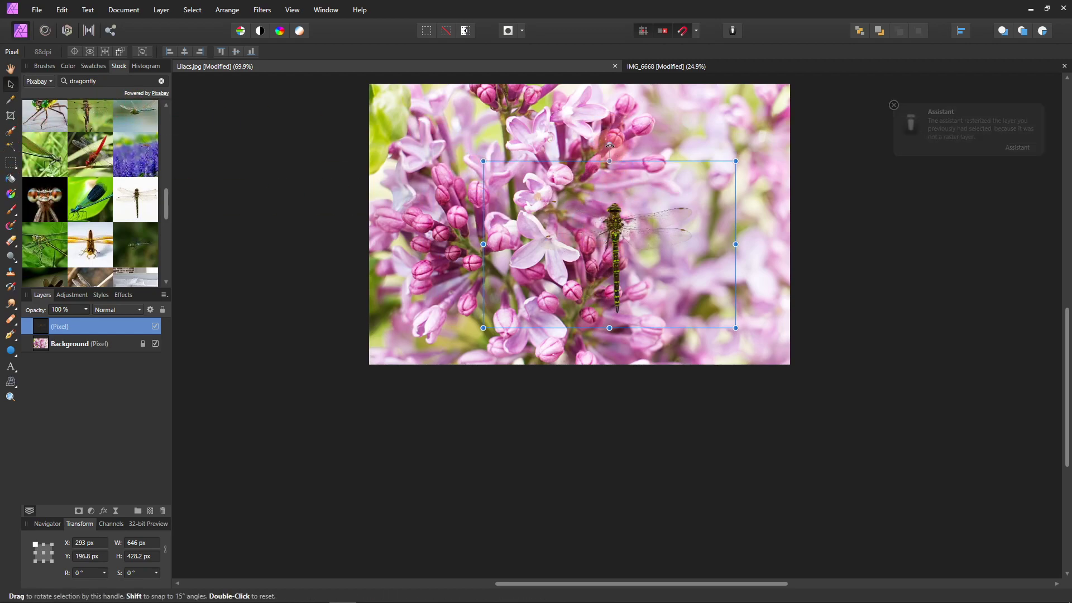
left_click_drag(610, 147, 591, 157)
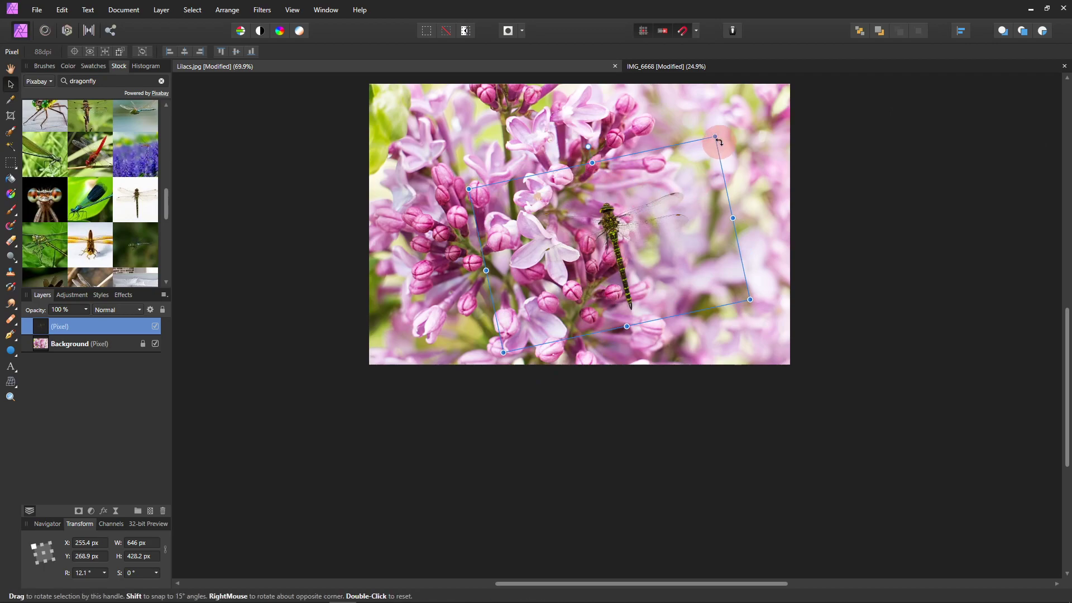
left_click_drag(715, 136, 690, 175)
left_click_drag(575, 174, 556, 180)
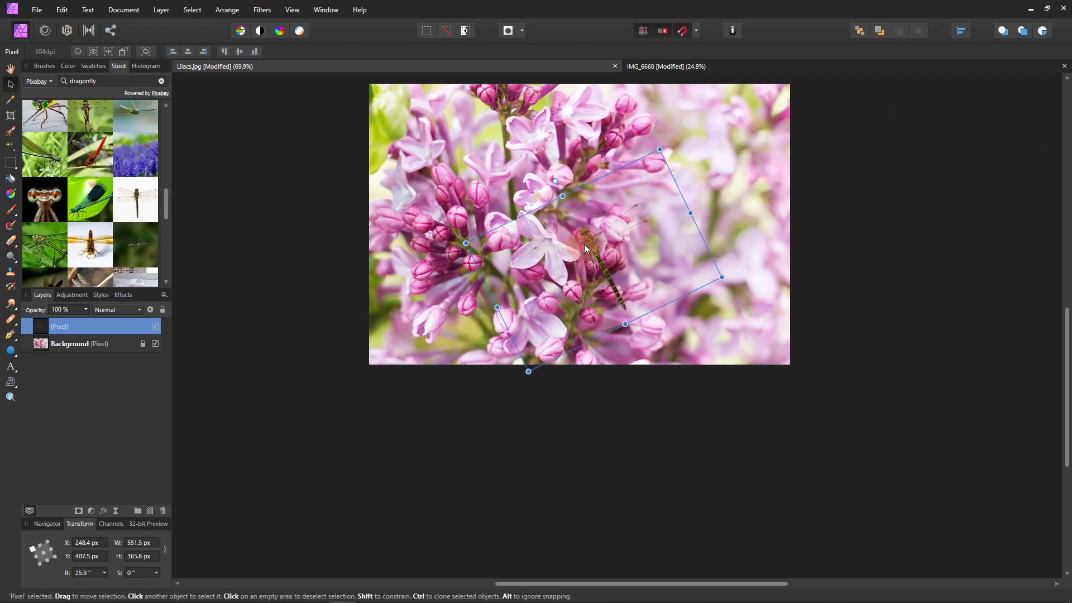
left_click_drag(579, 253, 608, 223)
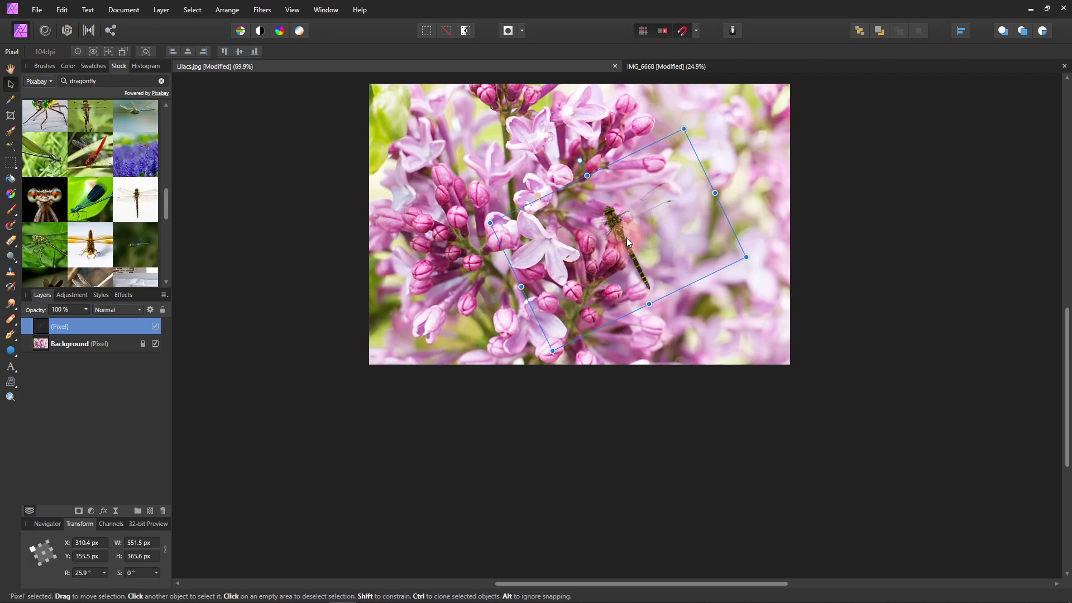
Step: Add a Gradient Map adjustment and clip it to the dragonfly Pixel layer
scroll(617, 240, "up", 3)
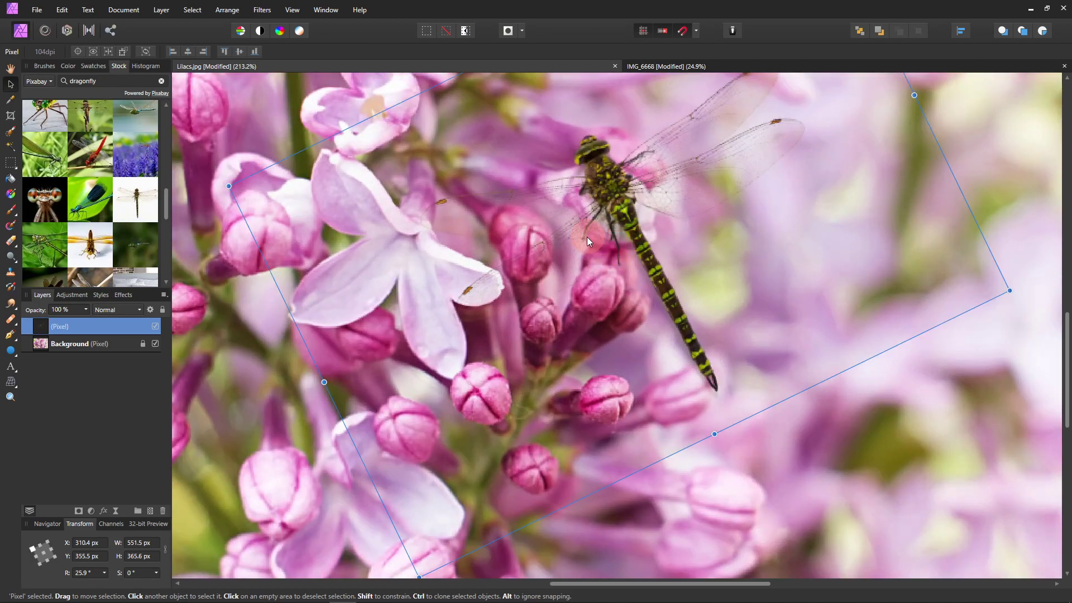
scroll(615, 227, "down", 2)
key("space")
left_click_drag(571, 180, 602, 281)
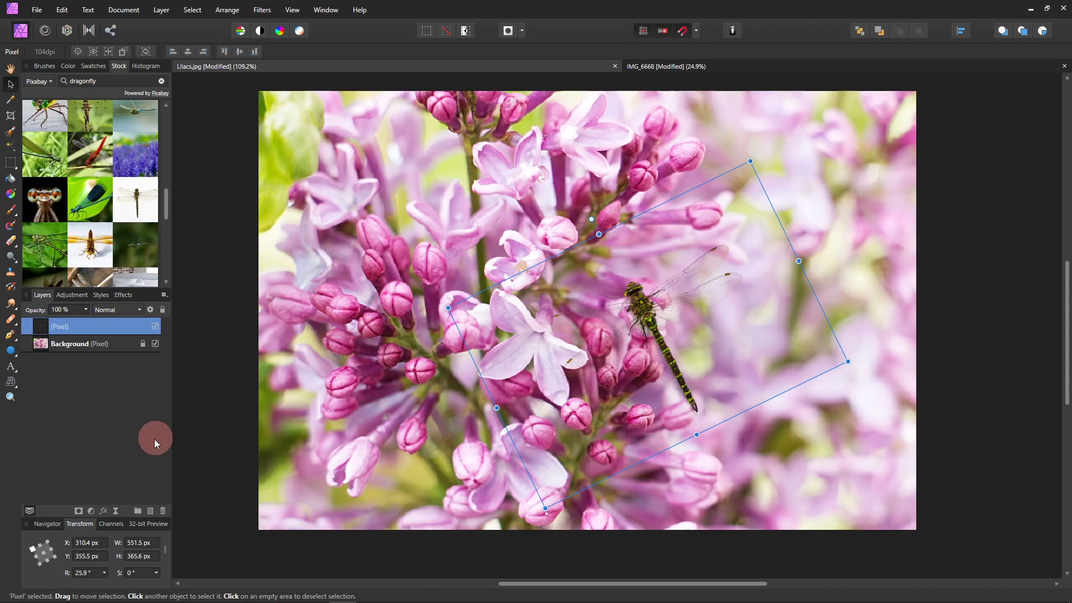
left_click(91, 510)
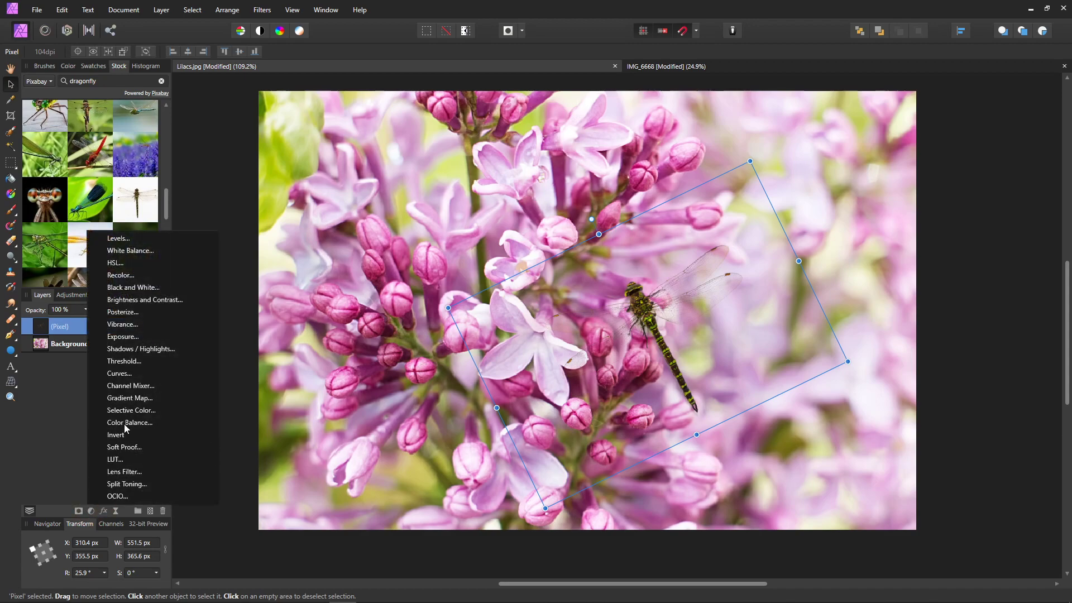
left_click(129, 399)
left_click_drag(43, 328, 45, 342)
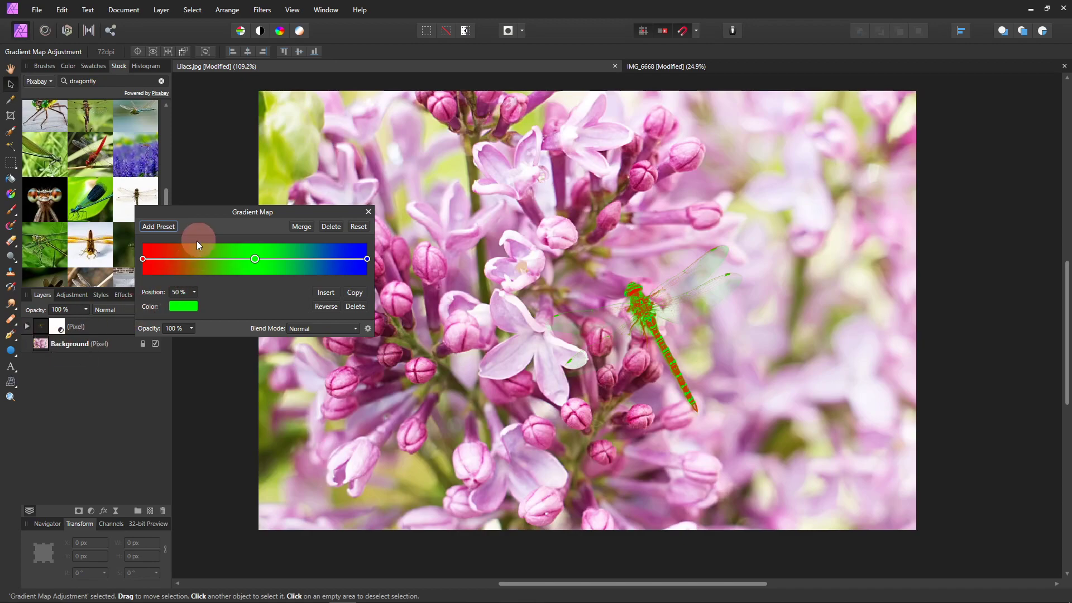
Step: Set the left gradient stop to a dark plum pink sampled from the lilacs
left_click(142, 259)
left_click(173, 308)
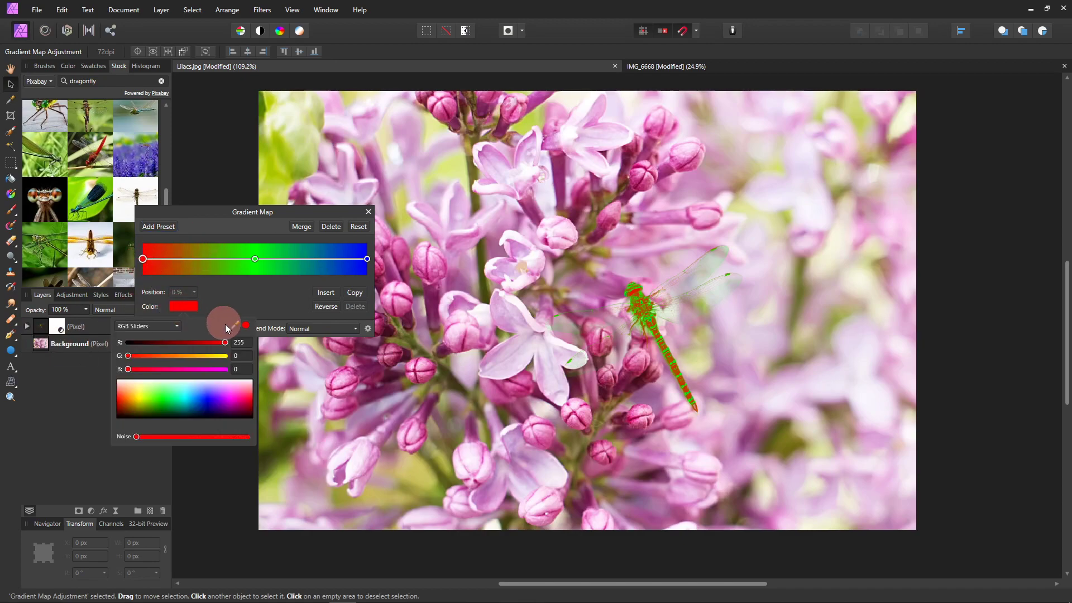
left_click_drag(233, 327, 631, 192)
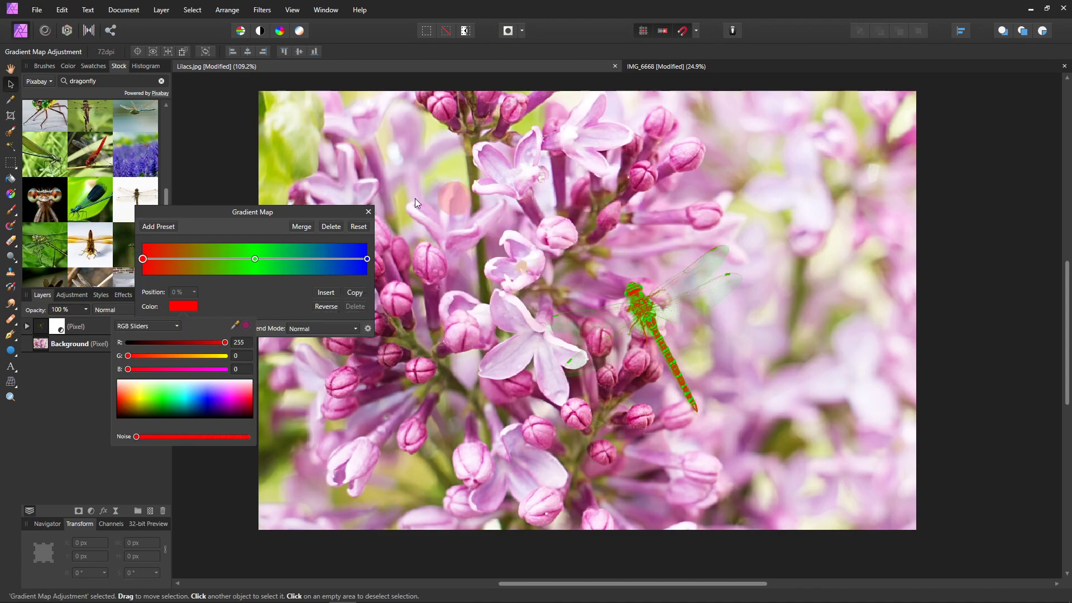
left_click(242, 326)
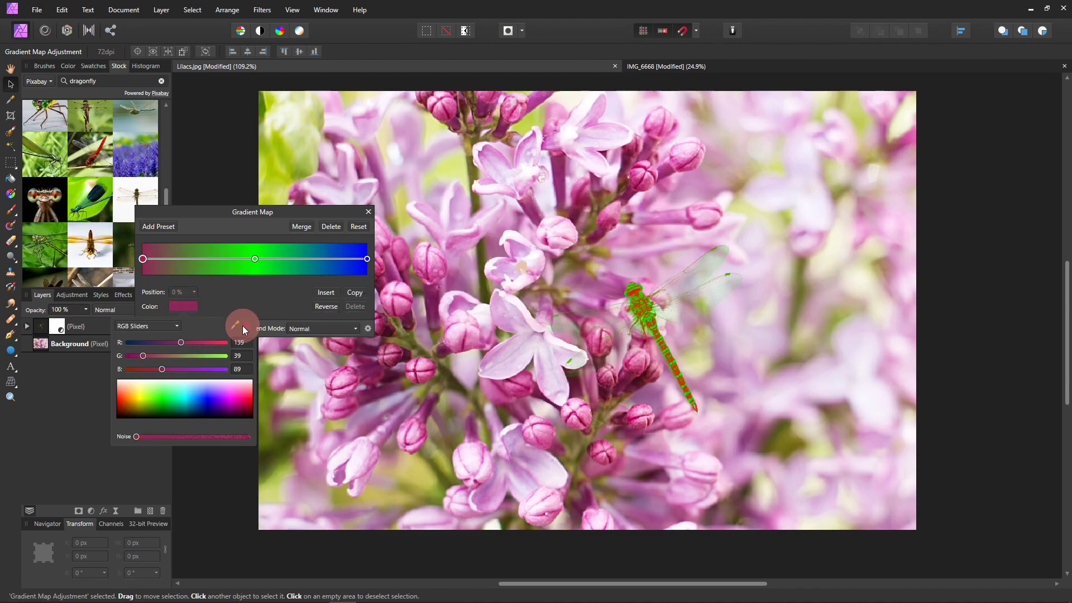
Step: Set the middle stop to a medium pink sampled from the flowers
left_click(256, 259)
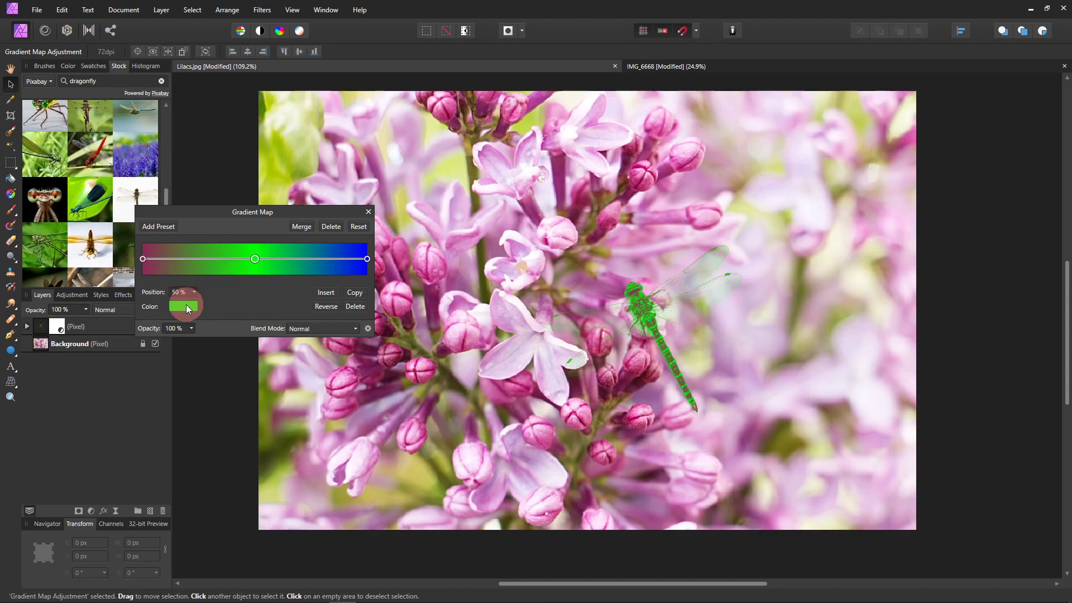
left_click(184, 306)
left_click_drag(234, 323, 650, 270)
left_click(249, 326)
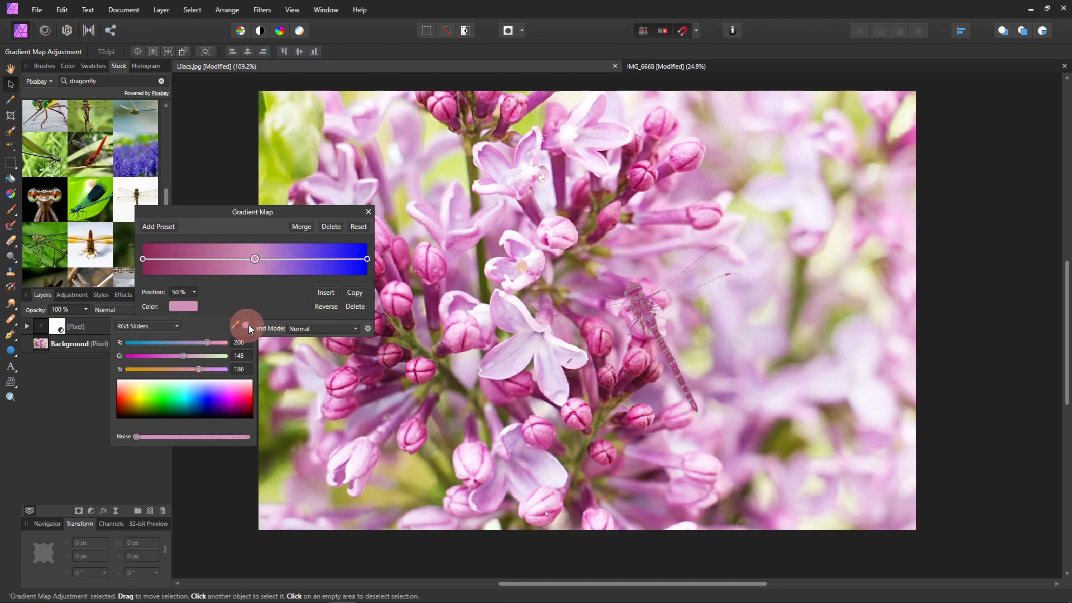
Step: Set the right stop to a pale lilac pink sampled from the flowers
left_click(367, 259)
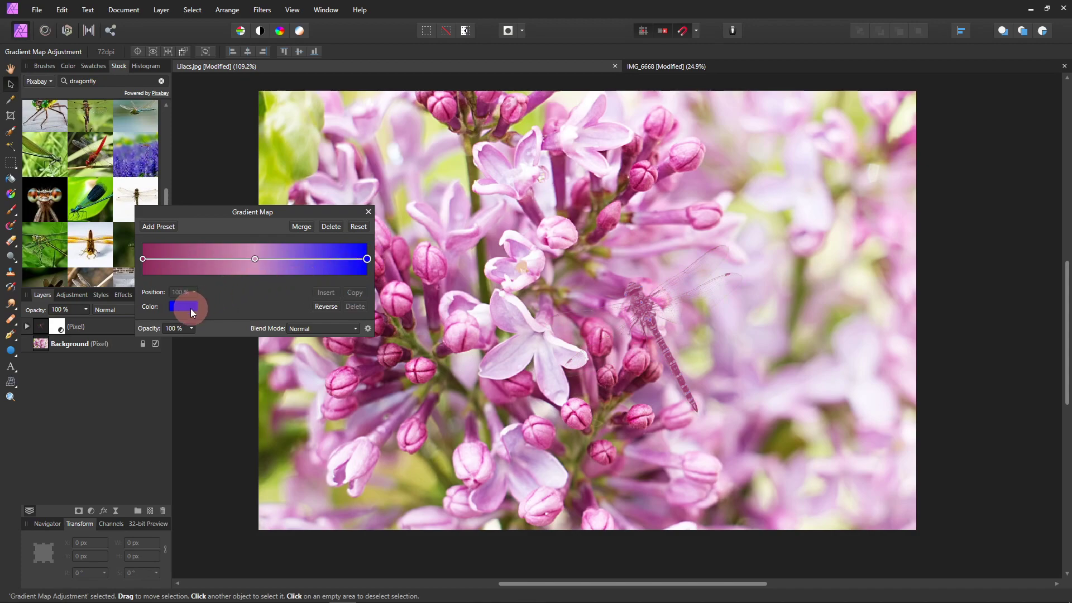
left_click(190, 307)
left_click_drag(234, 326, 764, 307)
left_click(246, 326)
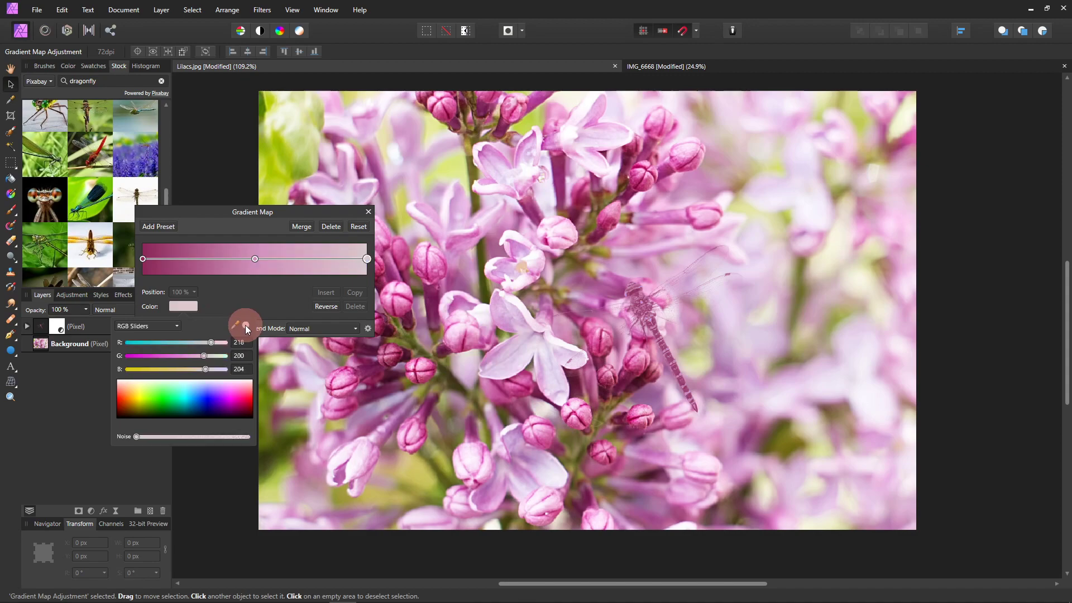
left_click(263, 299)
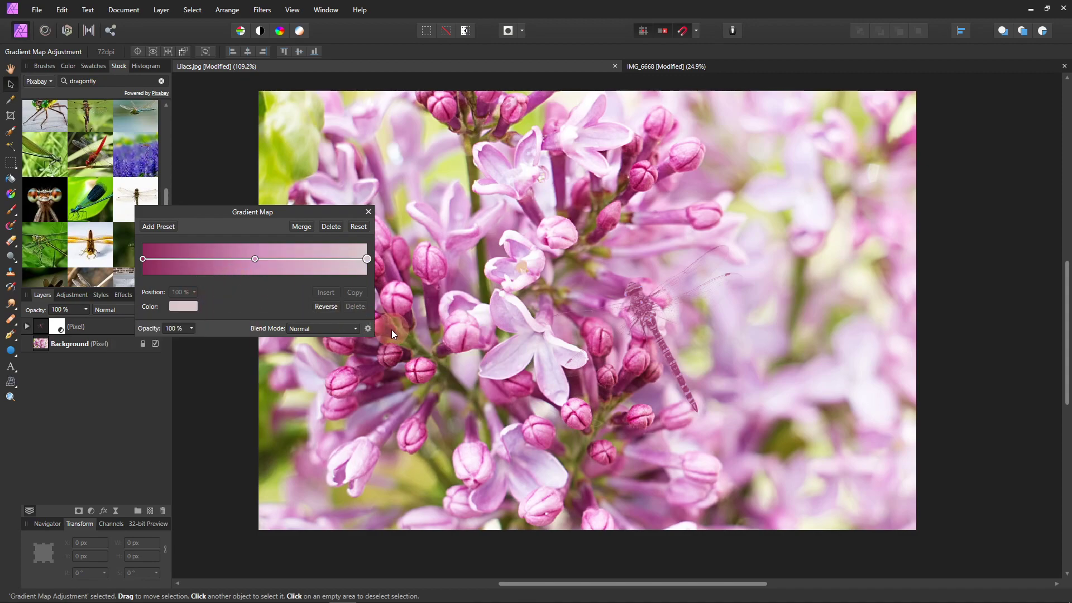
Step: Set the dragonfly Gradient Map to Screen blending and reduce its opacity
left_click(351, 328)
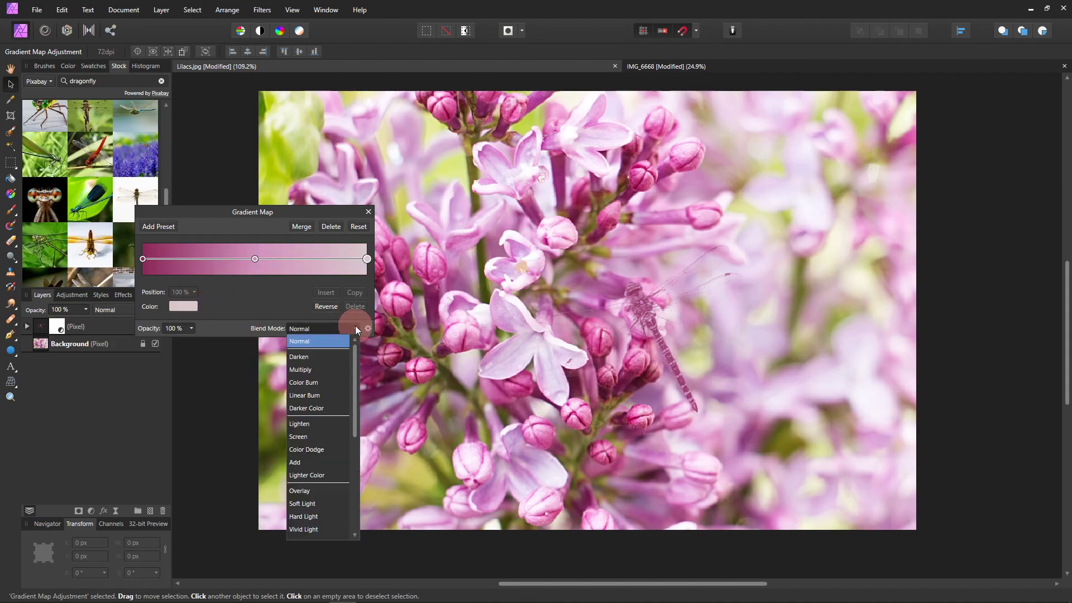
left_click(316, 439)
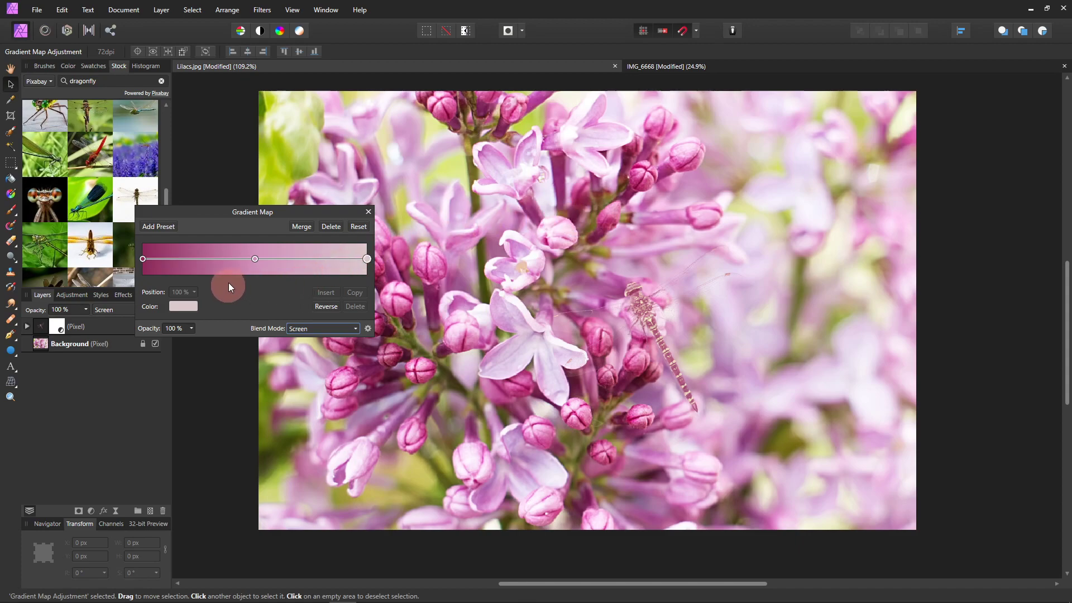
left_click(193, 328)
left_click_drag(192, 342, 141, 348)
left_click(163, 266)
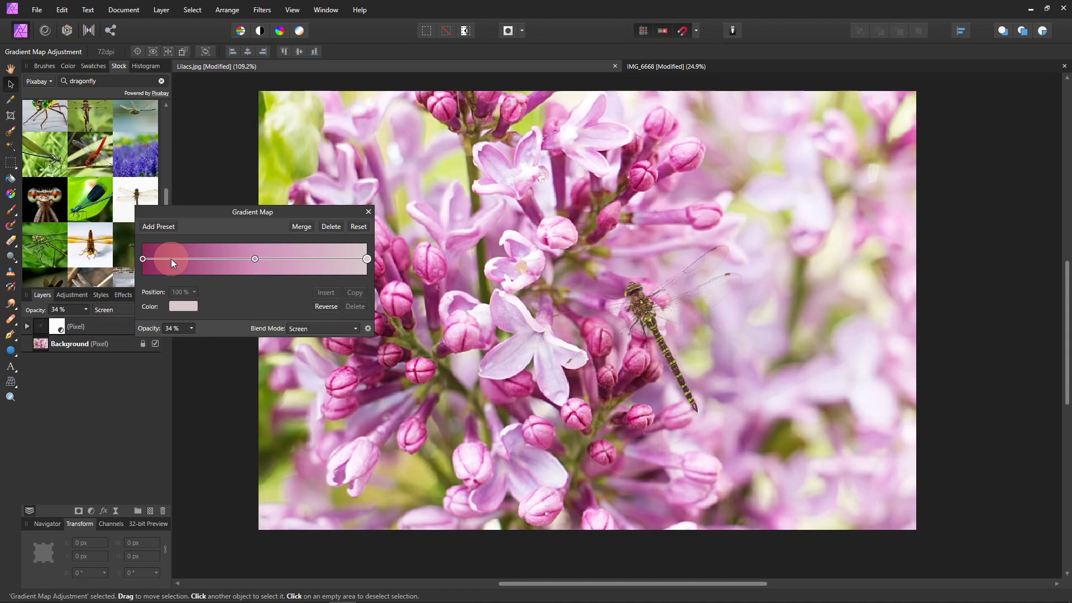
Step: Add a pink stop at about 37%, set opacity to 28%, and close the settings
left_click(171, 261)
left_click_drag(172, 262, 225, 271)
left_click(192, 329)
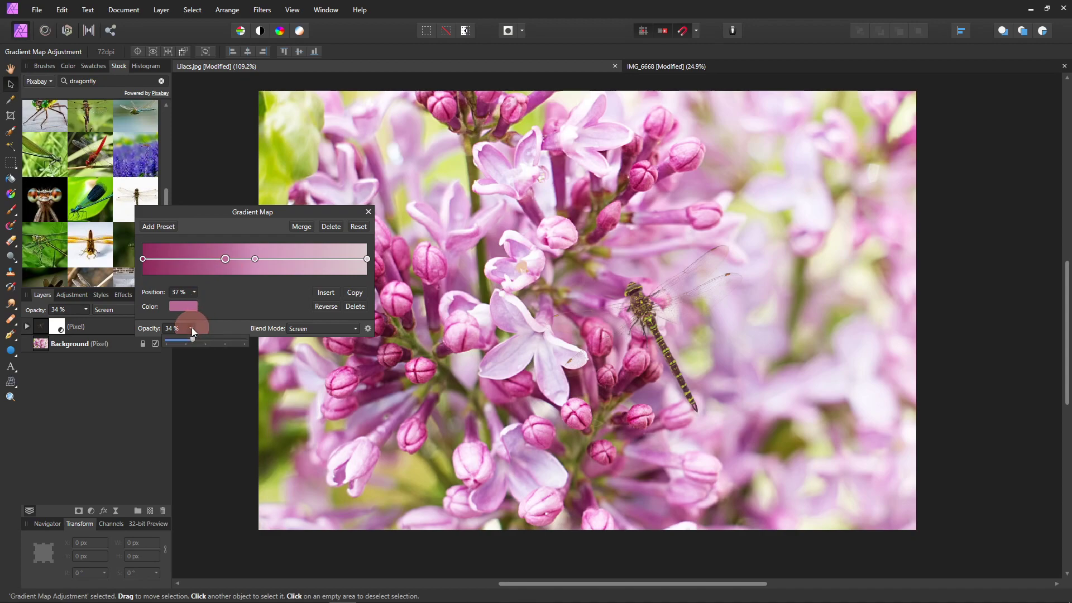
left_click_drag(192, 343, 189, 345)
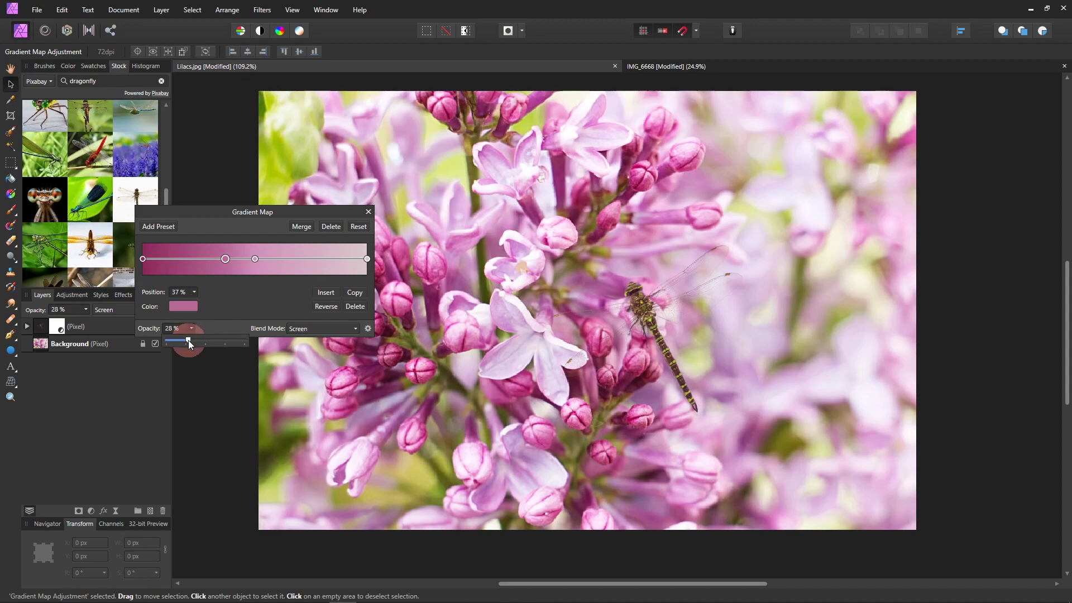
left_click(368, 212)
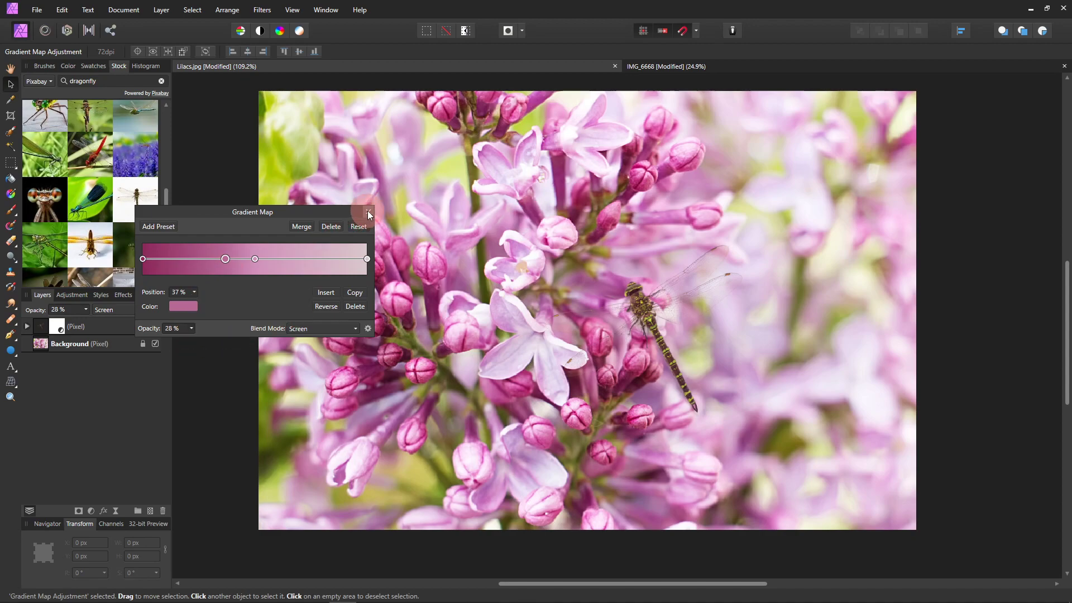
left_click(26, 327)
Step: Toggle the Gradient Map layer's visibility off and back on to compare the tint
left_click(152, 343)
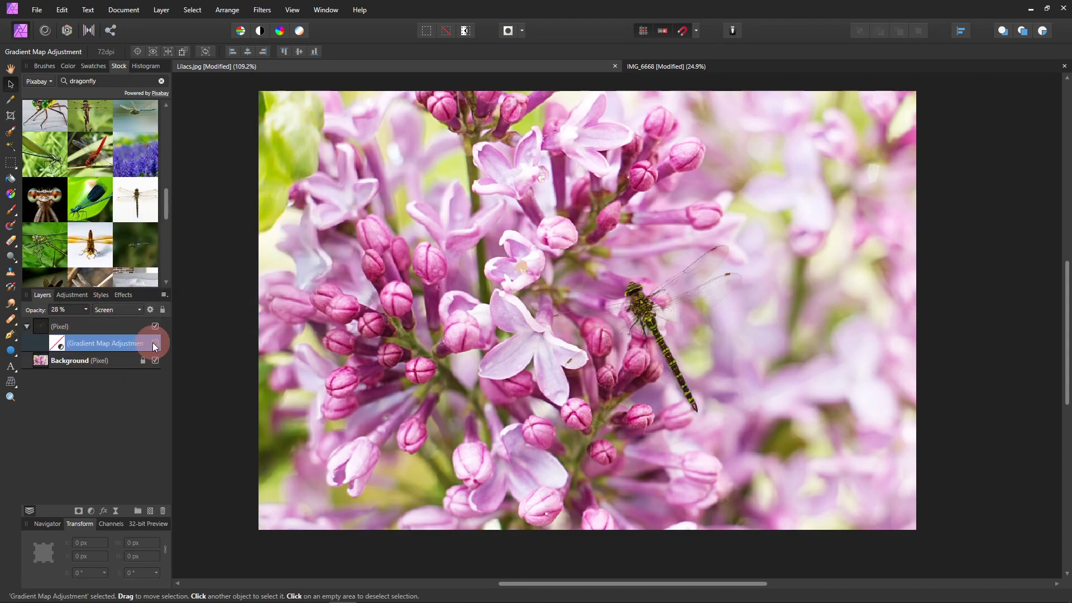
left_click(153, 342)
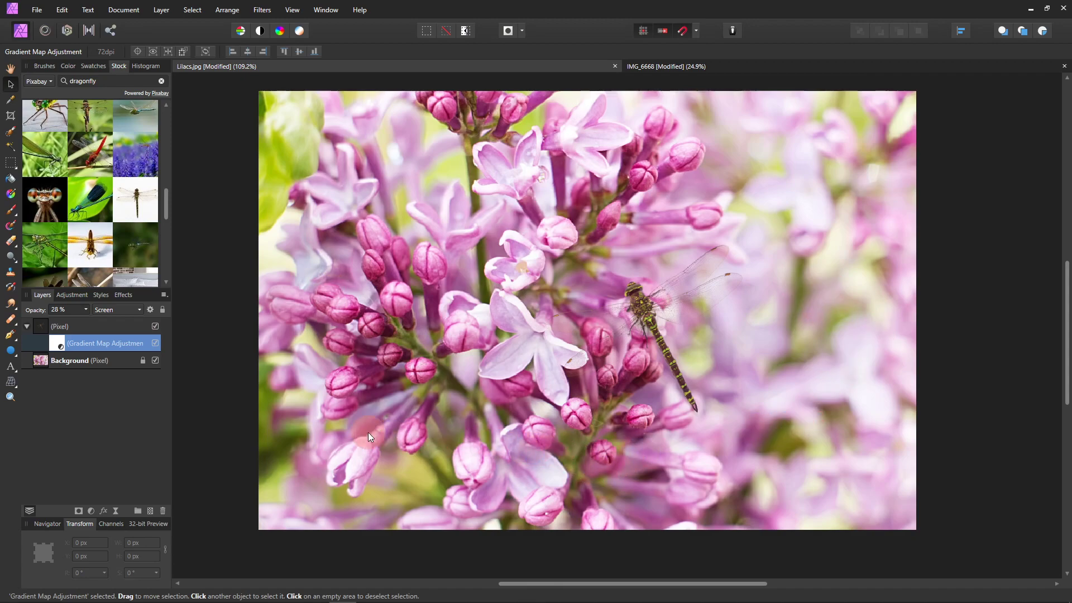
Step: Place the Soft Pink image from My Backgrounds into IMG_6668, stretched to fill the canvas
left_click(705, 66)
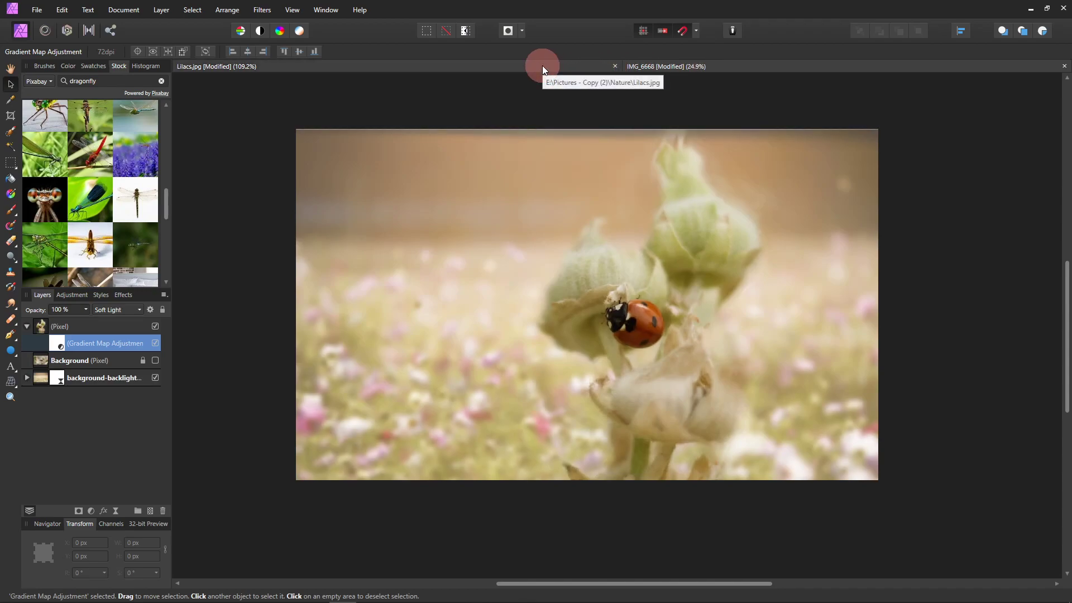
left_click(40, 10)
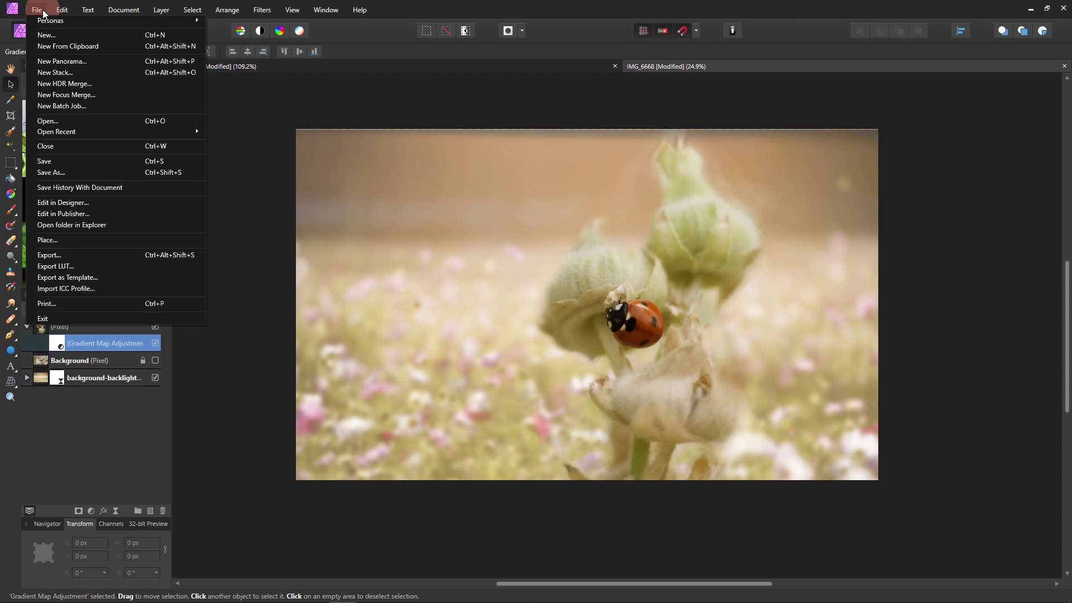
left_click(79, 242)
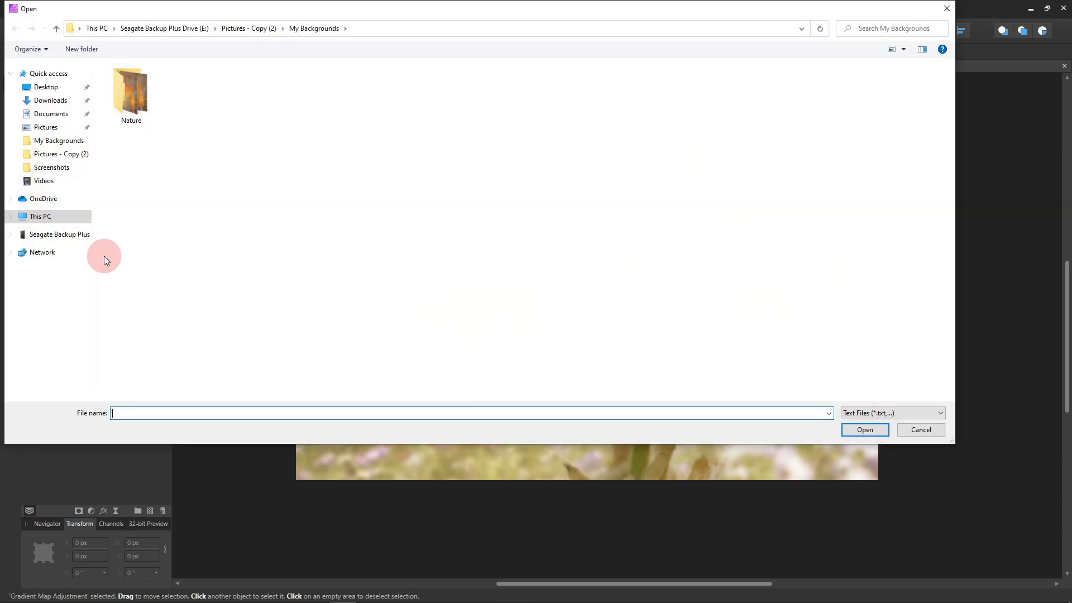
left_click(54, 140)
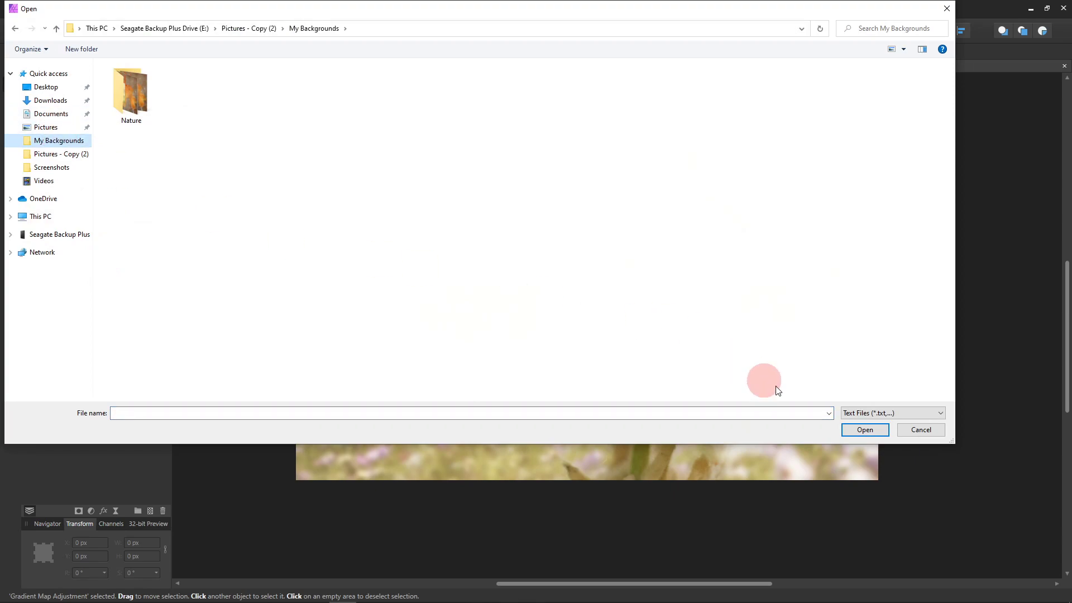
left_click(942, 416)
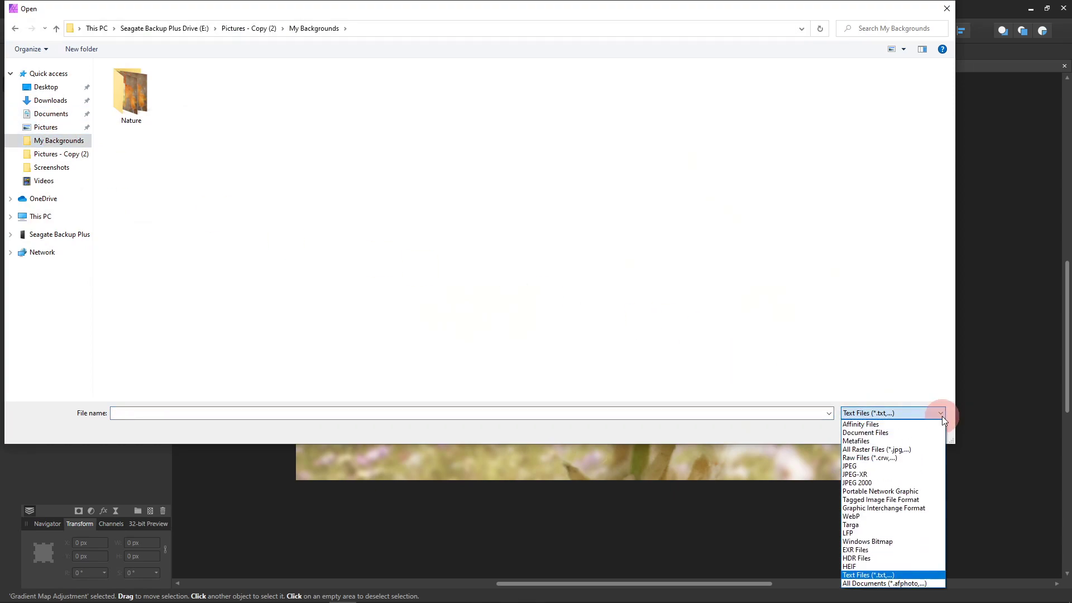
left_click(902, 584)
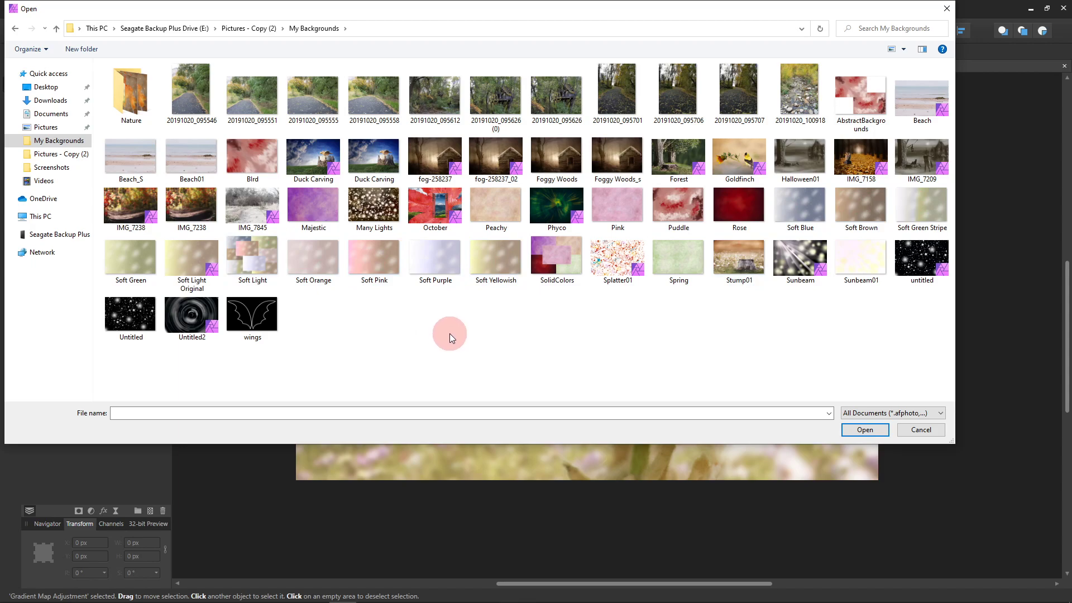
double_click(377, 260)
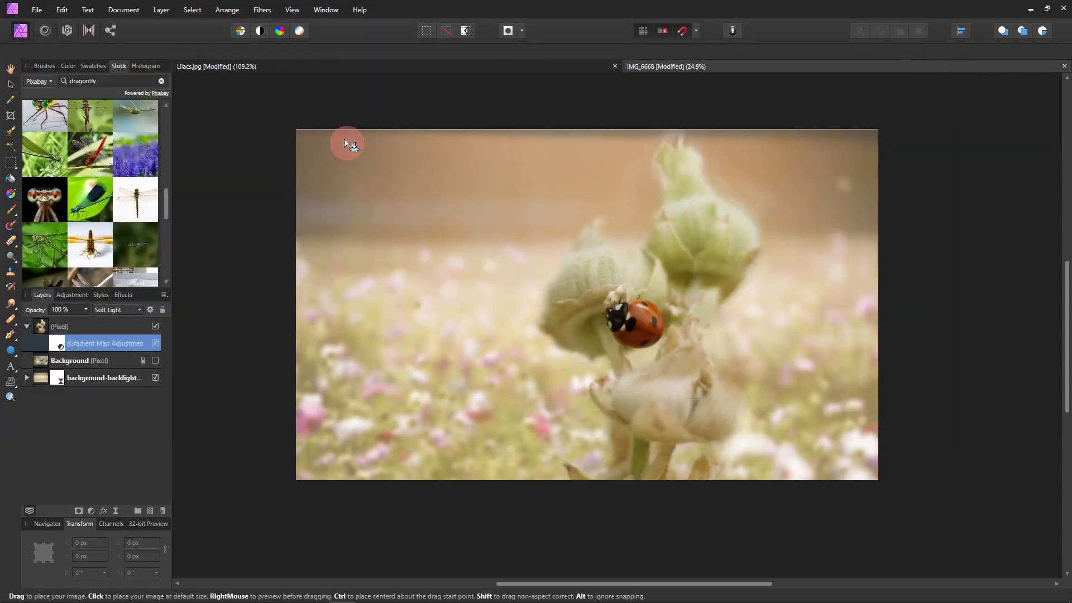
left_click_drag(299, 130, 917, 463)
left_click_drag(588, 518, 585, 481)
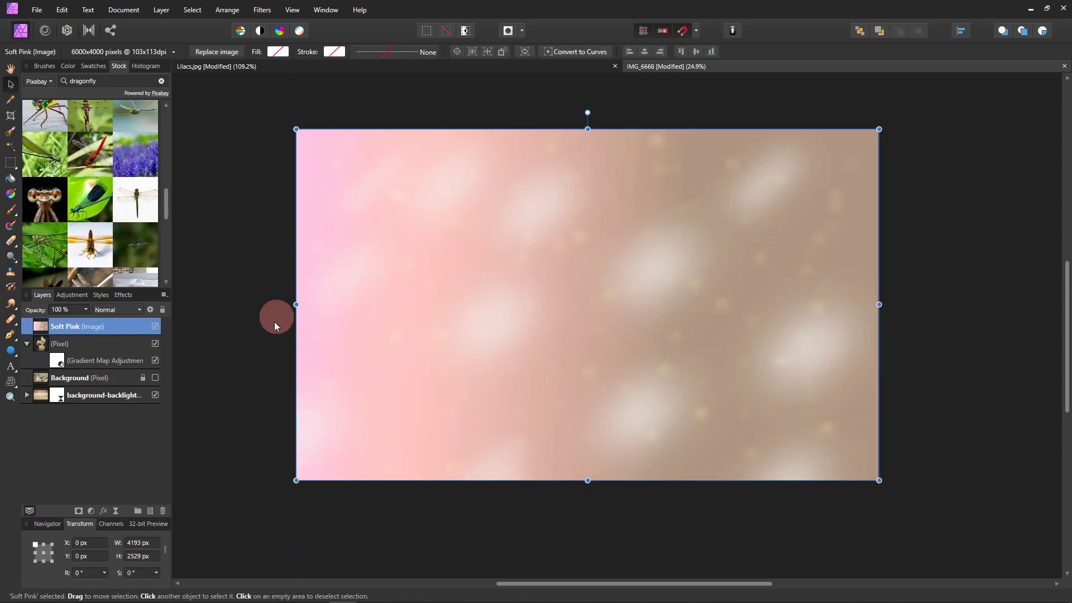
Step: Set the Soft Pink layer to Overlay at 45% opacity, then deselect it
left_click(140, 311)
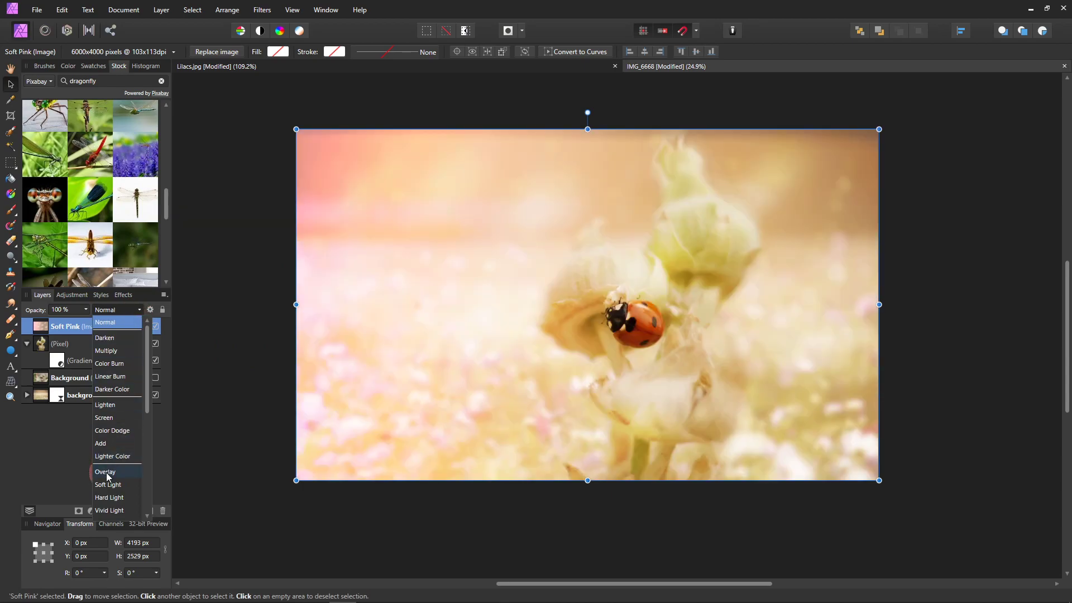
left_click(106, 473)
left_click(86, 310)
left_click_drag(88, 322, 49, 322)
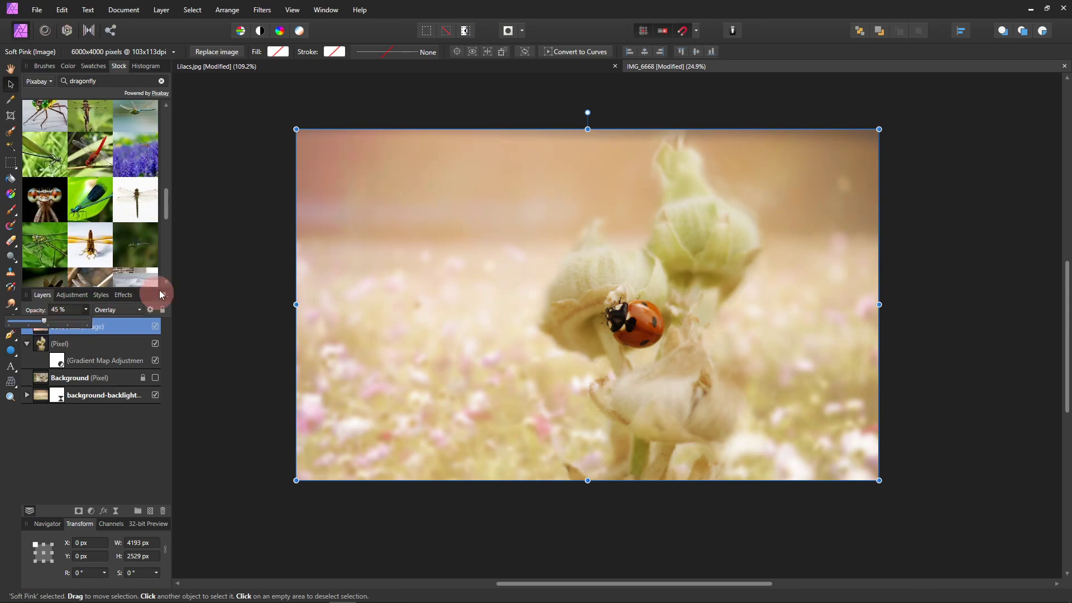
left_click(199, 256)
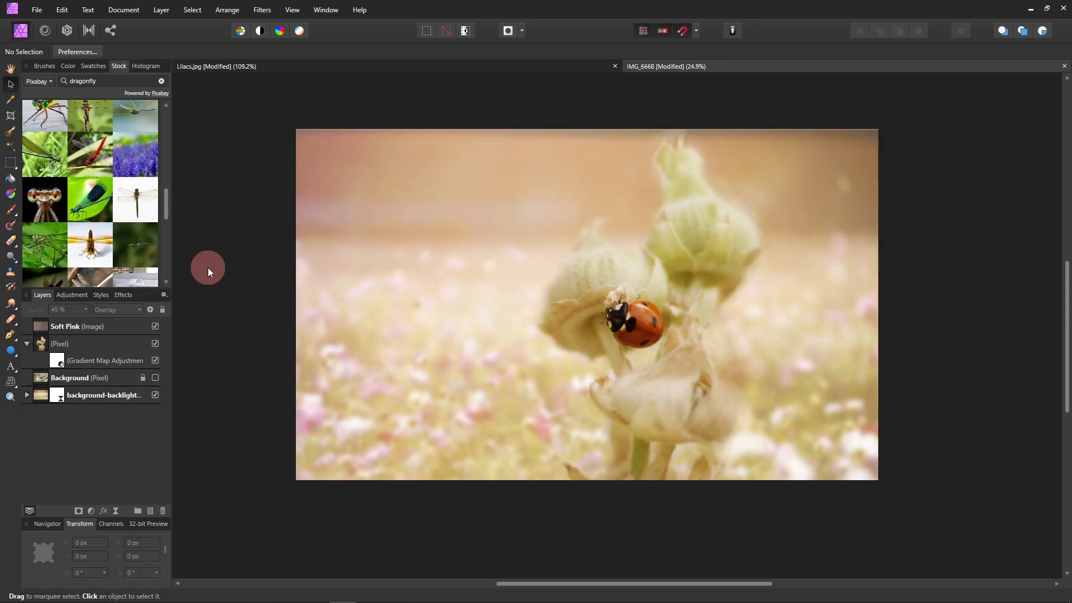
Step: Place the Many Lights image over the ladybug photo, stretched across the canvas
left_click(39, 10)
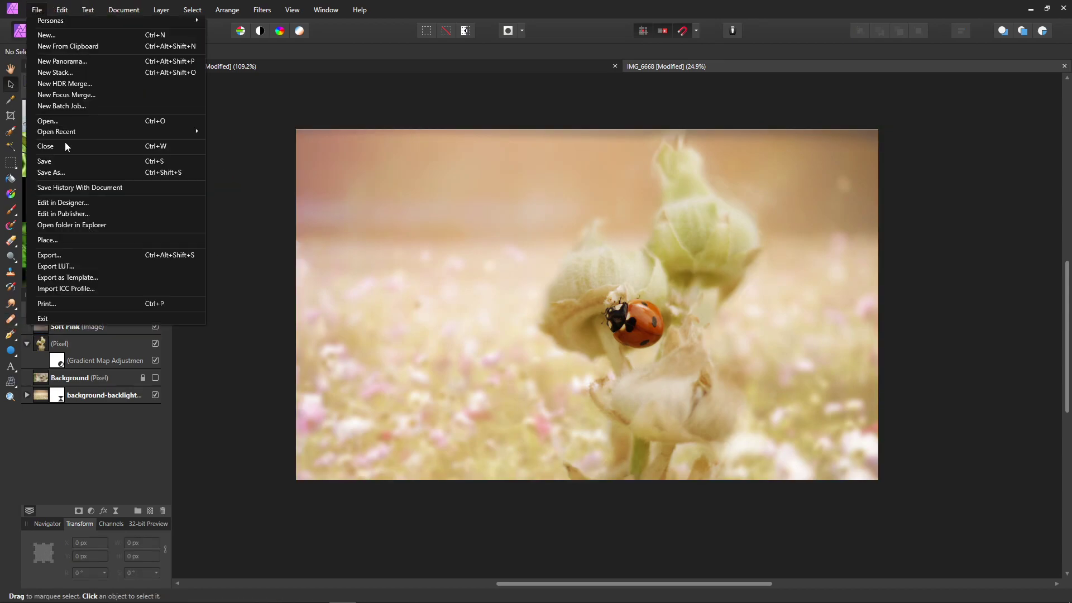
left_click(86, 240)
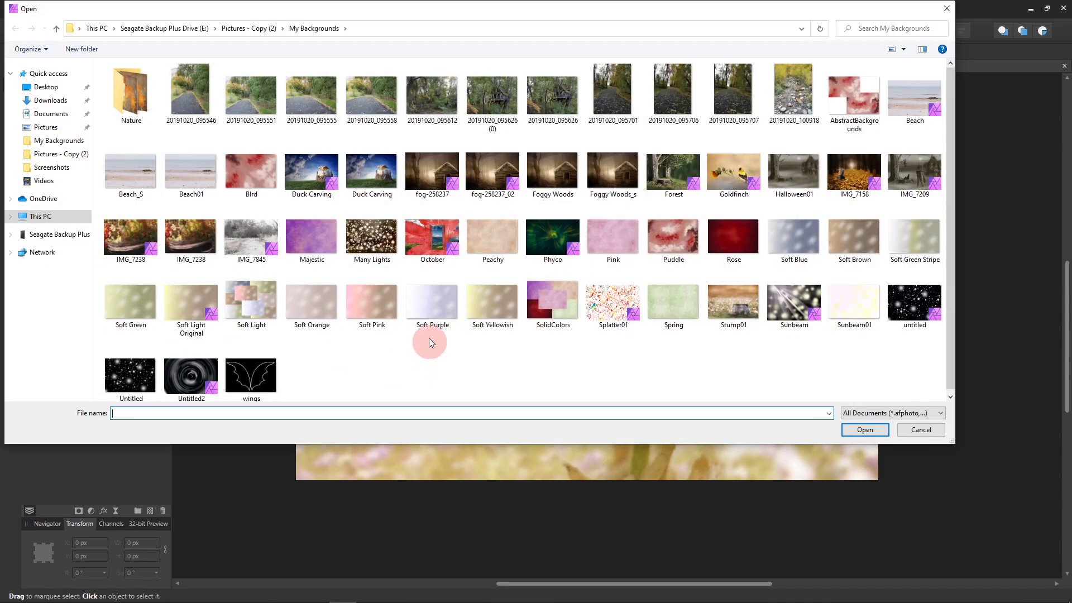
double_click(372, 237)
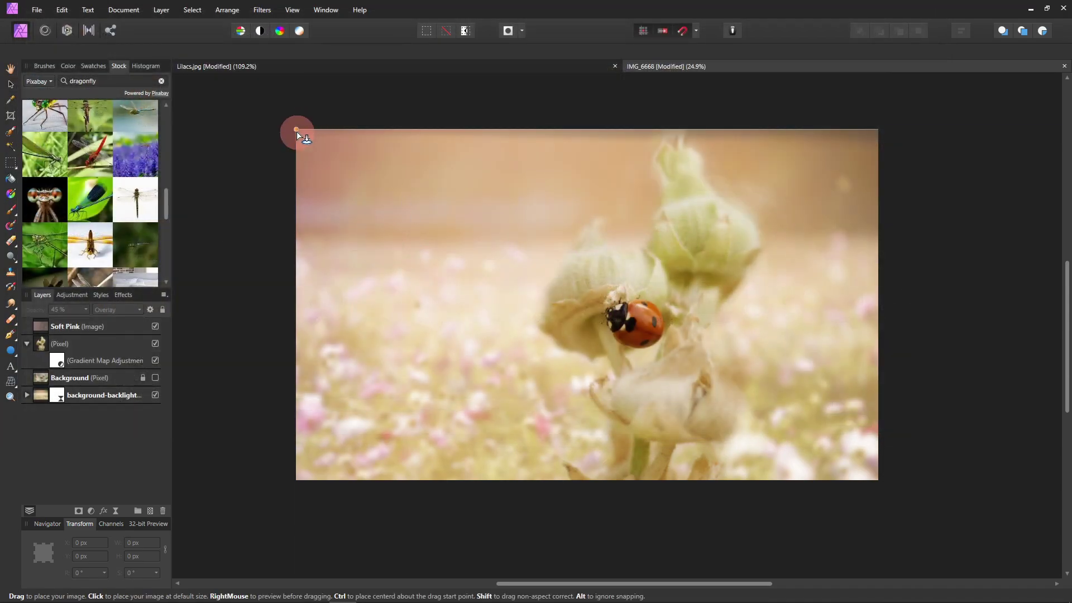
left_click_drag(296, 132, 950, 489)
left_click_drag(296, 129, 132, 29)
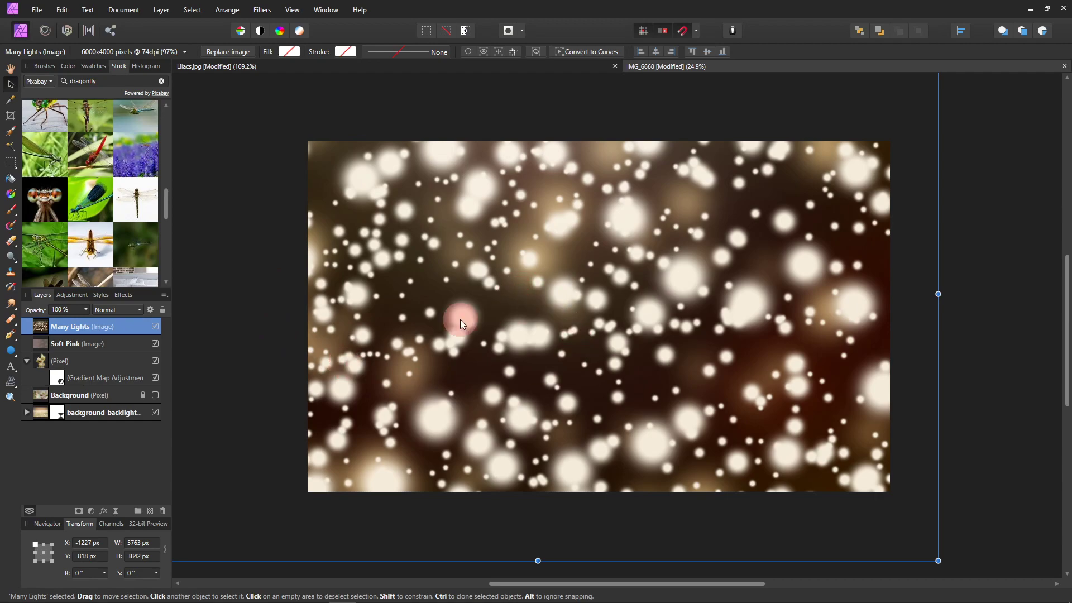
Step: Switch Many Lights to Screen blending and enlarge it well past the canvas edges
left_click(139, 310)
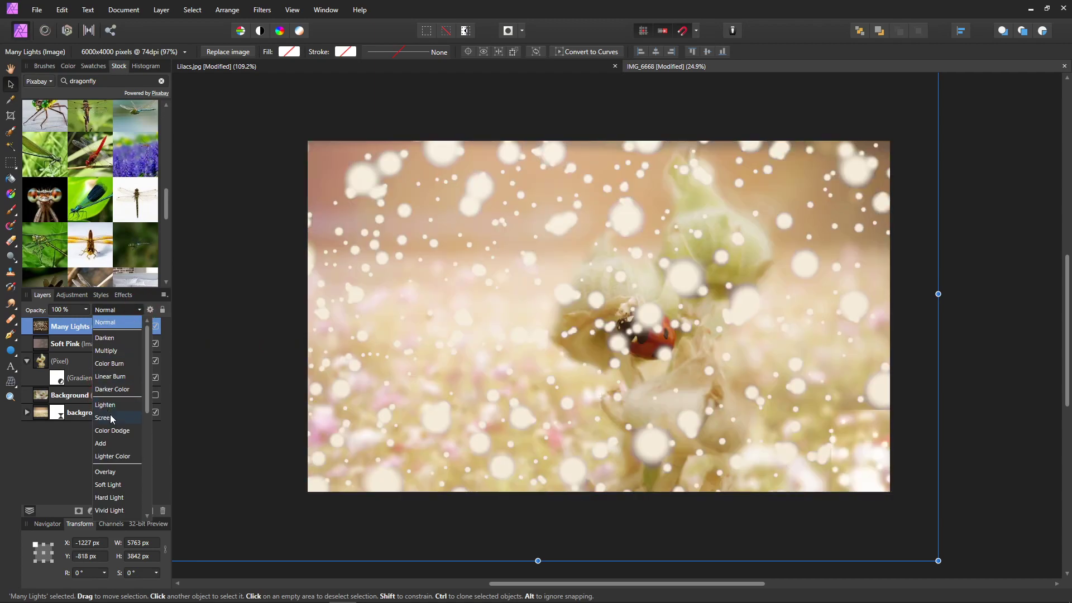
left_click(112, 417)
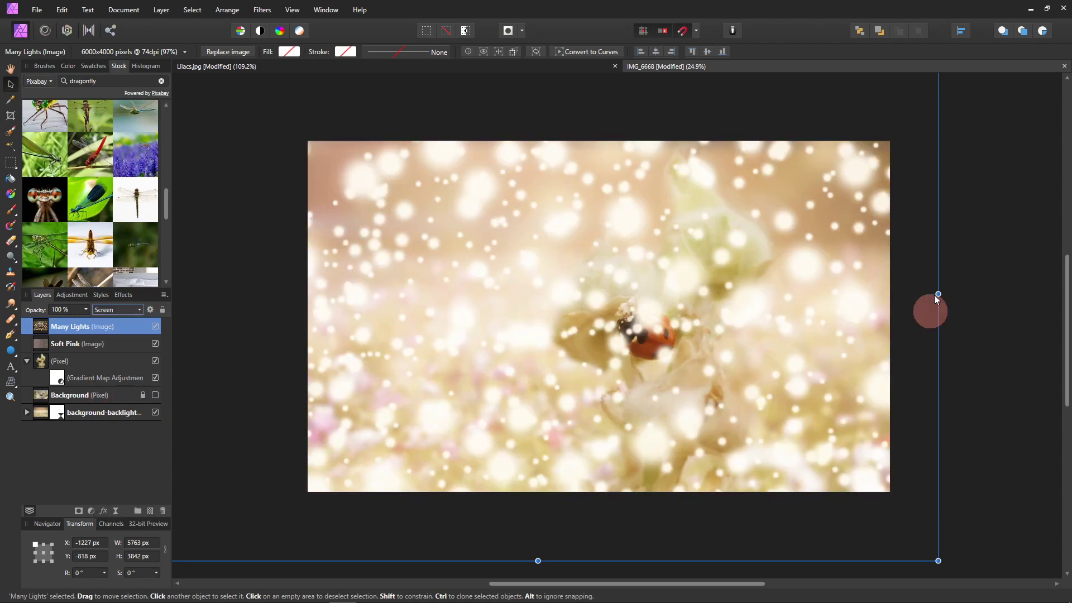
scroll(932, 263, "down", 3)
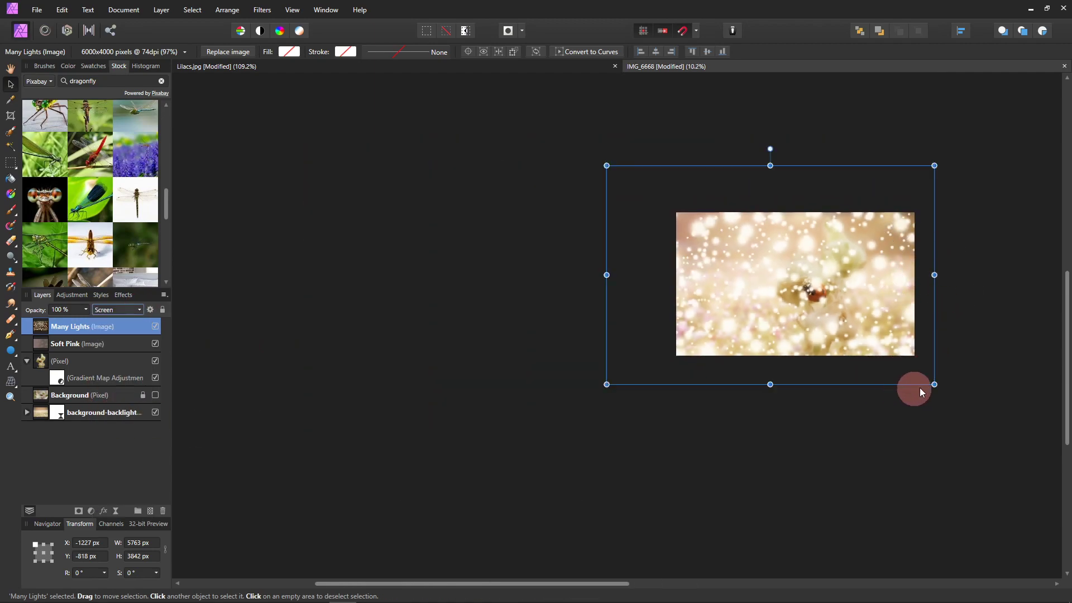
left_click_drag(934, 384, 1039, 454)
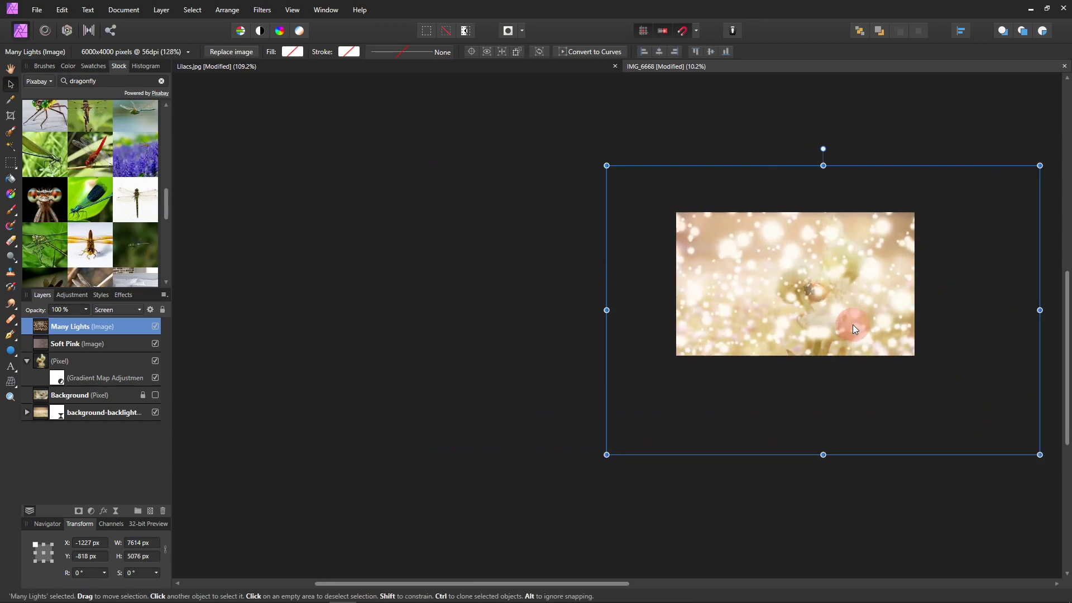
left_click_drag(853, 324, 783, 337)
scroll(856, 299, "up", 5)
scroll(853, 296, "down", 1)
left_click(262, 272)
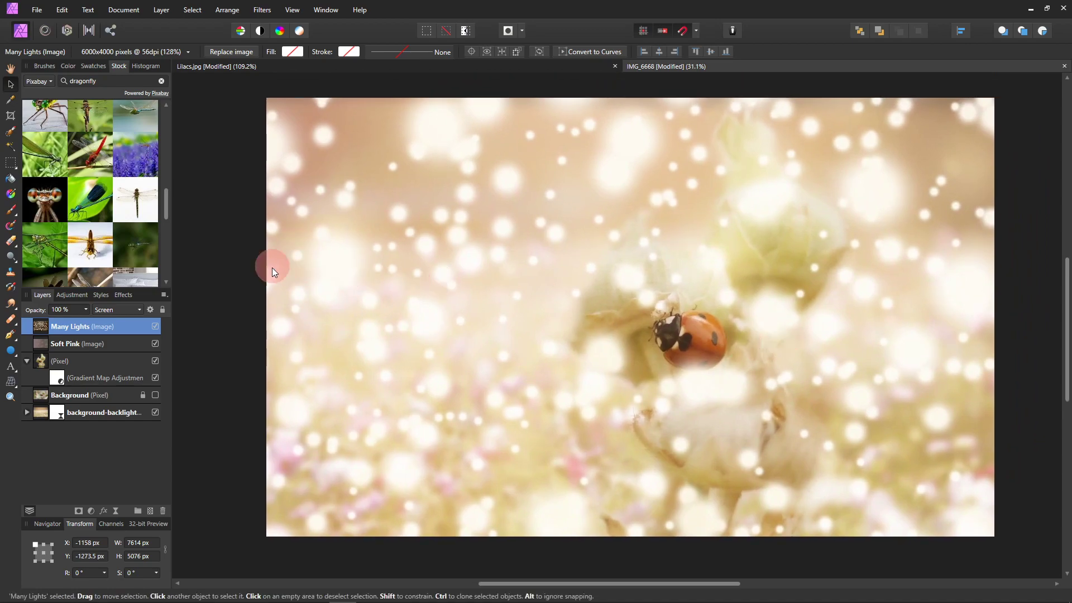
Step: Lower the Many Lights layer's opacity to 41%
left_click(87, 309)
left_click_drag(88, 322, 41, 320)
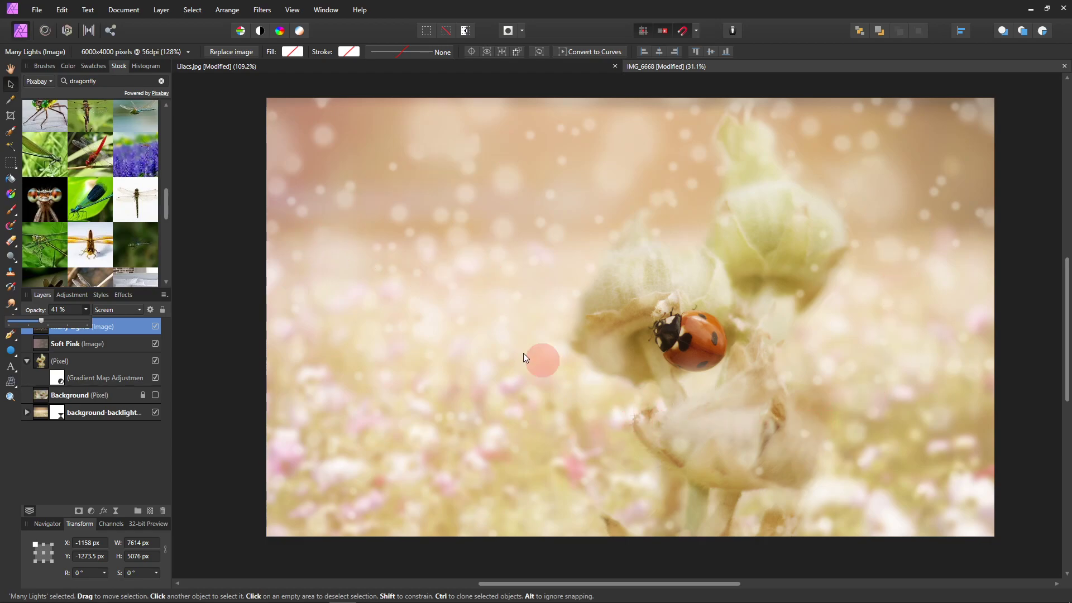
left_click(230, 340)
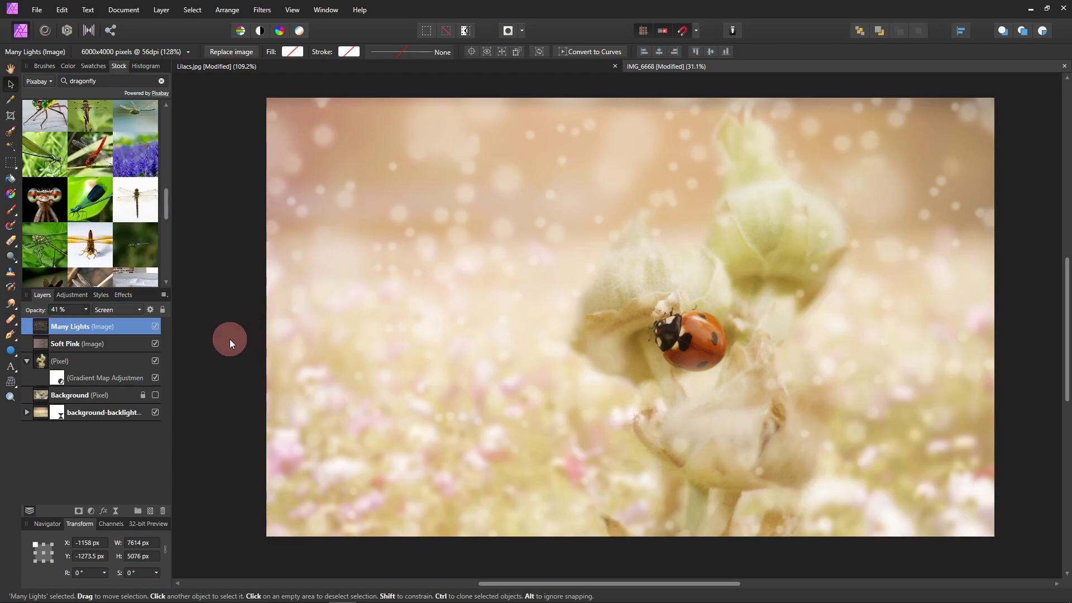
Step: Add a live Gaussian Blur filter inside Many Lights with a 7.8 px radius
left_click(160, 14)
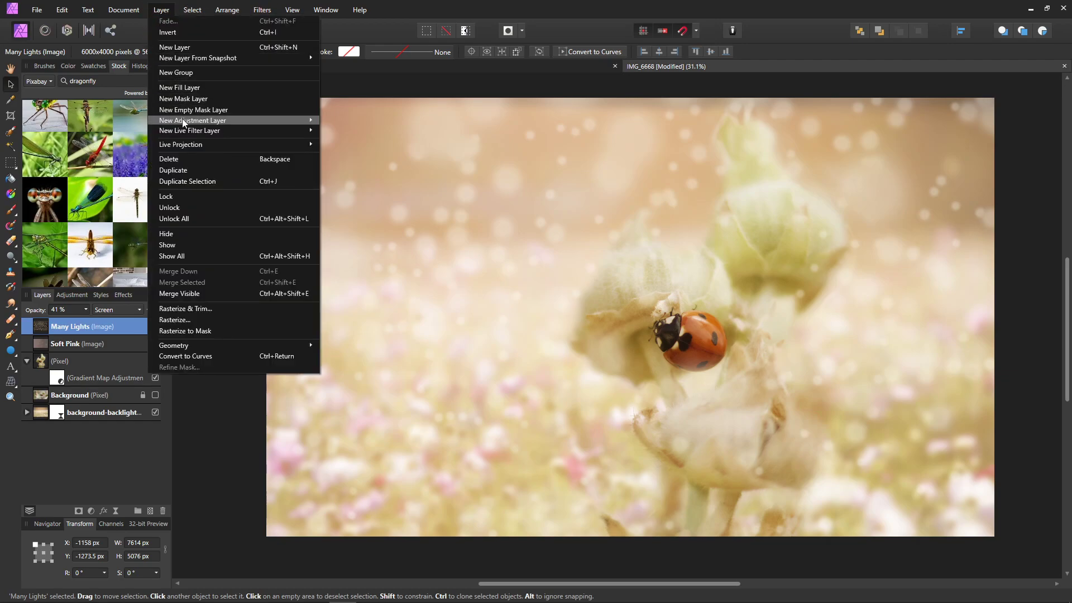
mouse_move(184, 130)
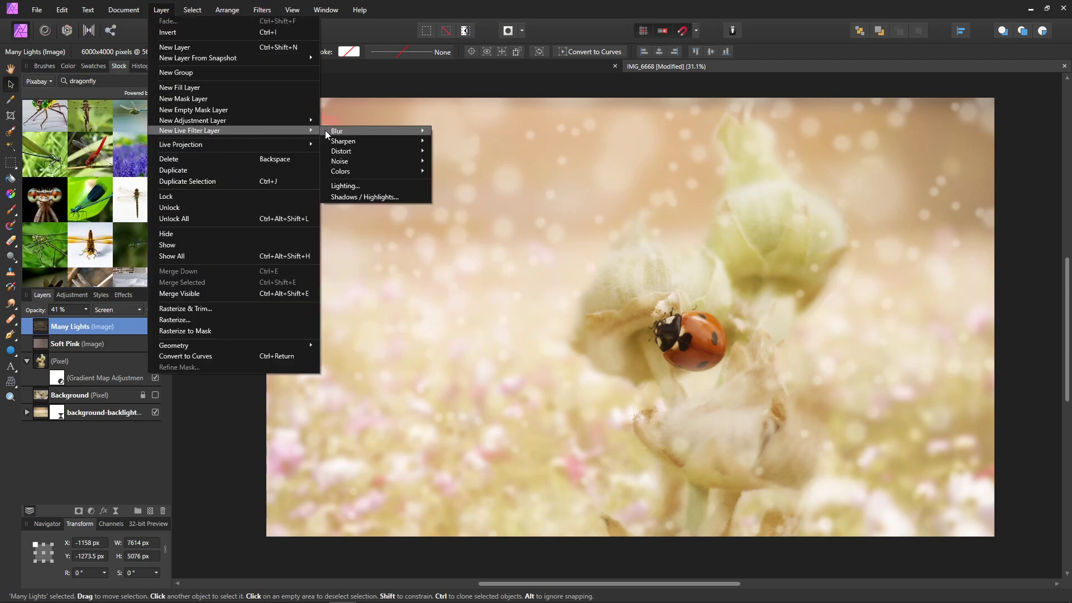
mouse_move(325, 130)
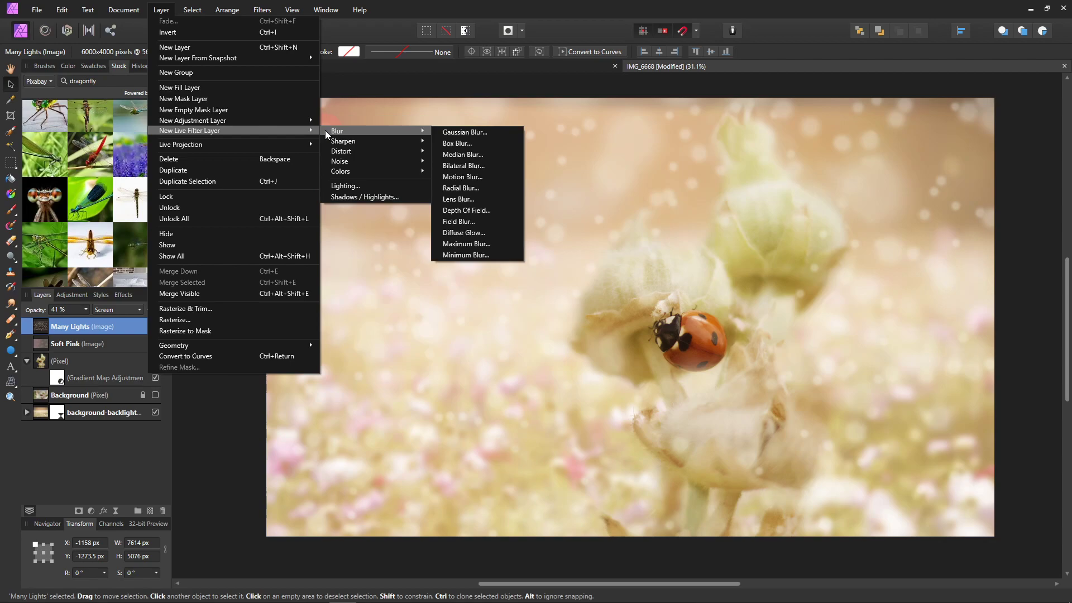
left_click(477, 132)
left_click(225, 241)
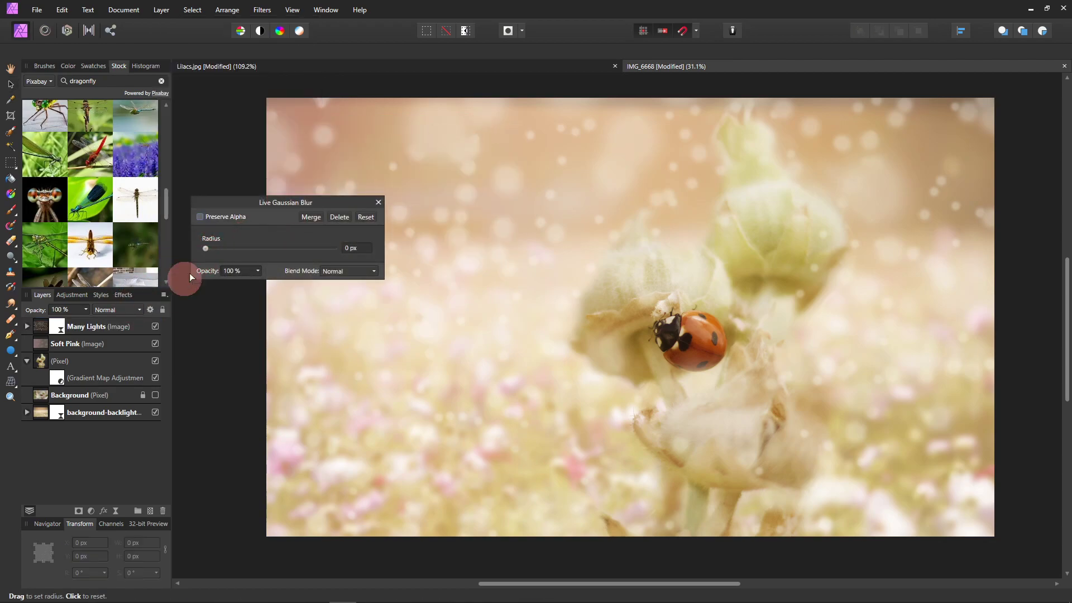
left_click_drag(204, 249, 255, 255)
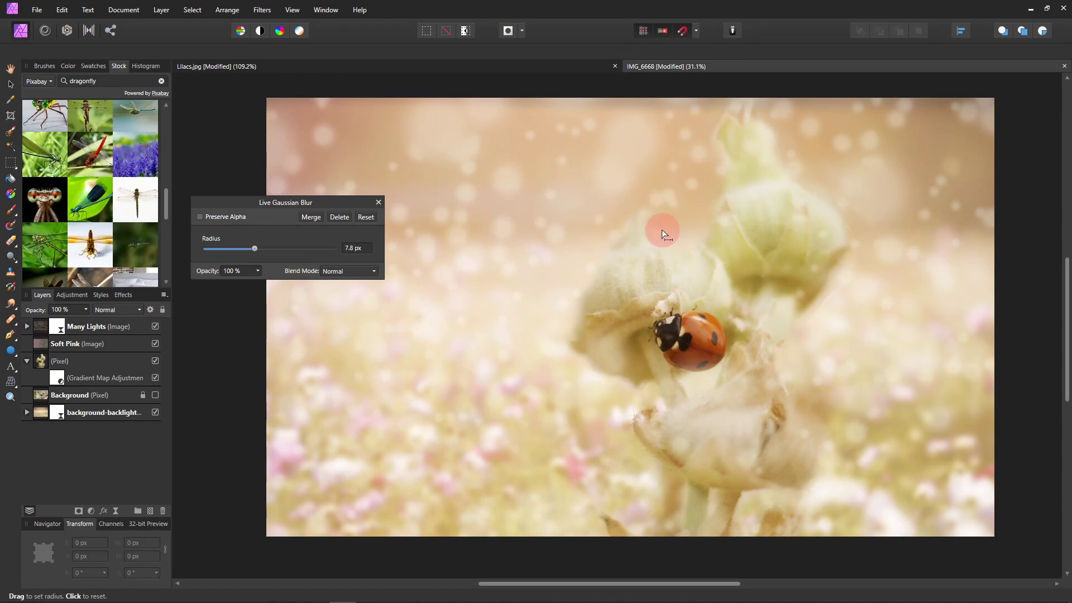
left_click(379, 203)
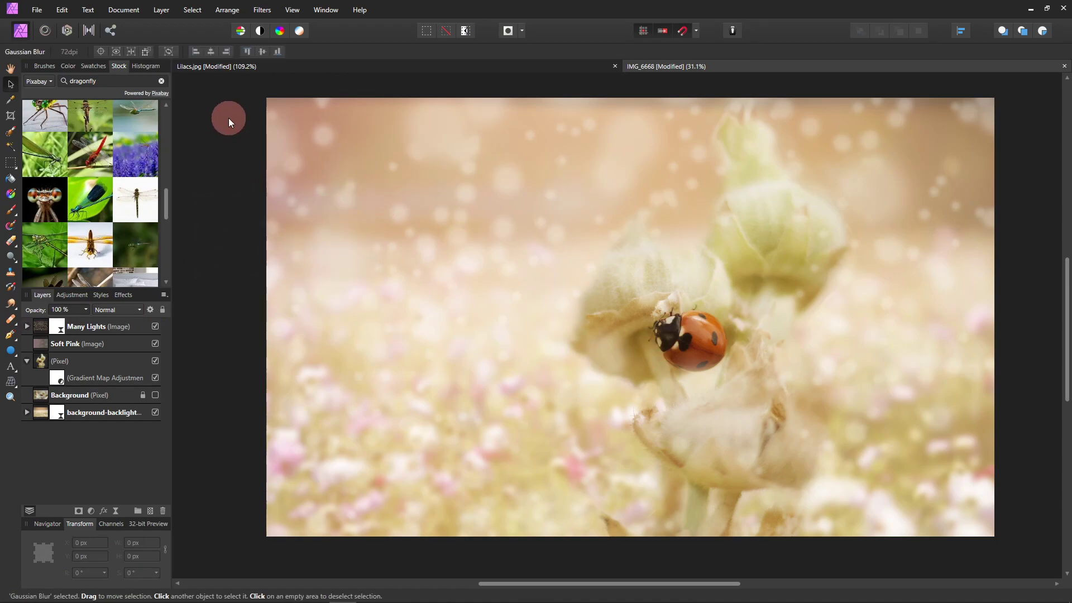